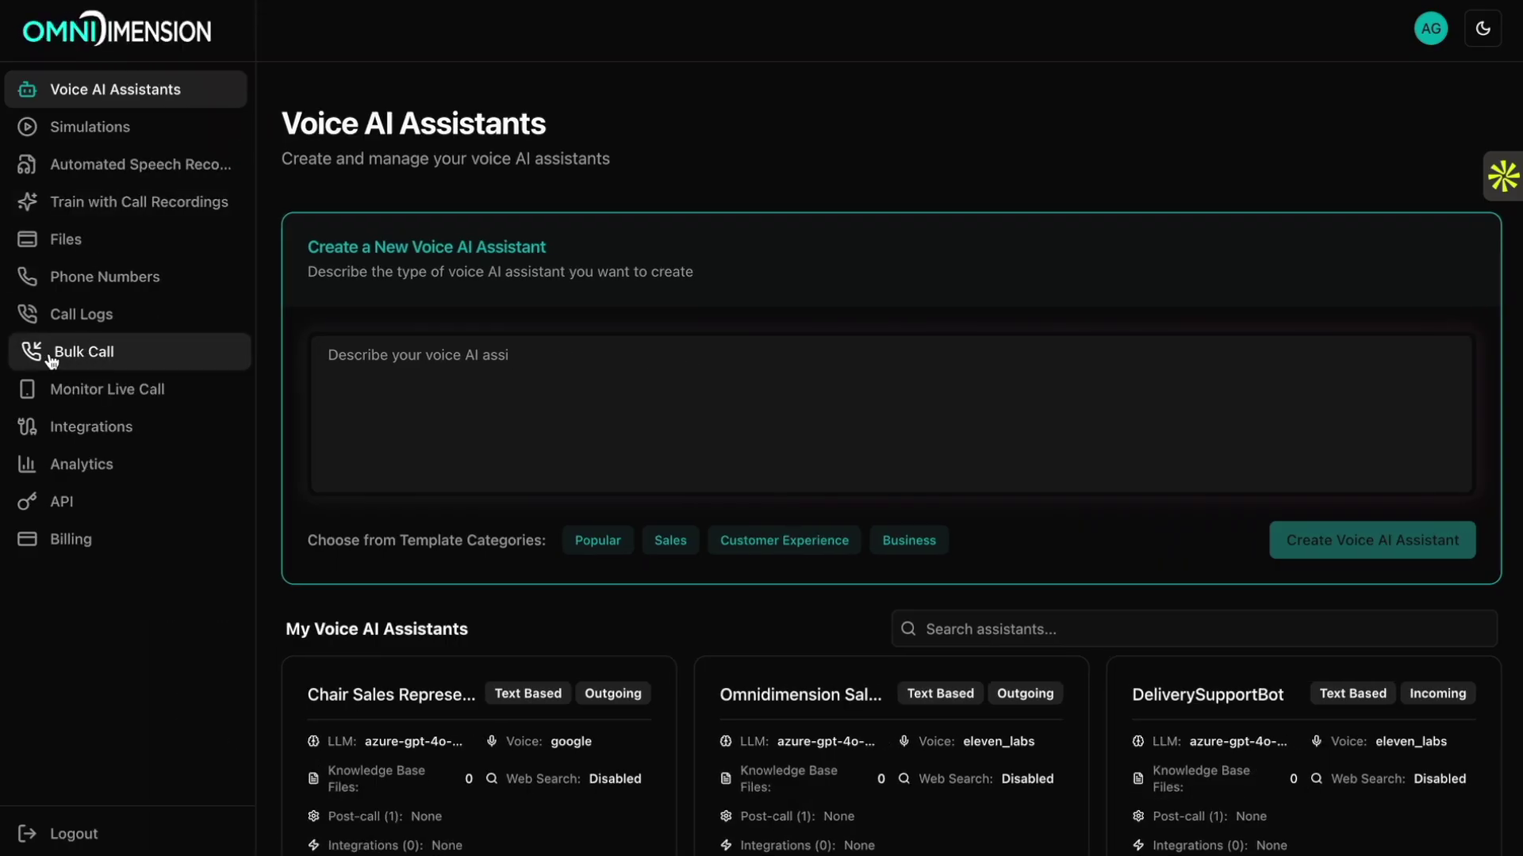
{"action": "scroll", "coordinate": [605, 277], "scroll_direction": "down", "scroll_amount": 2}
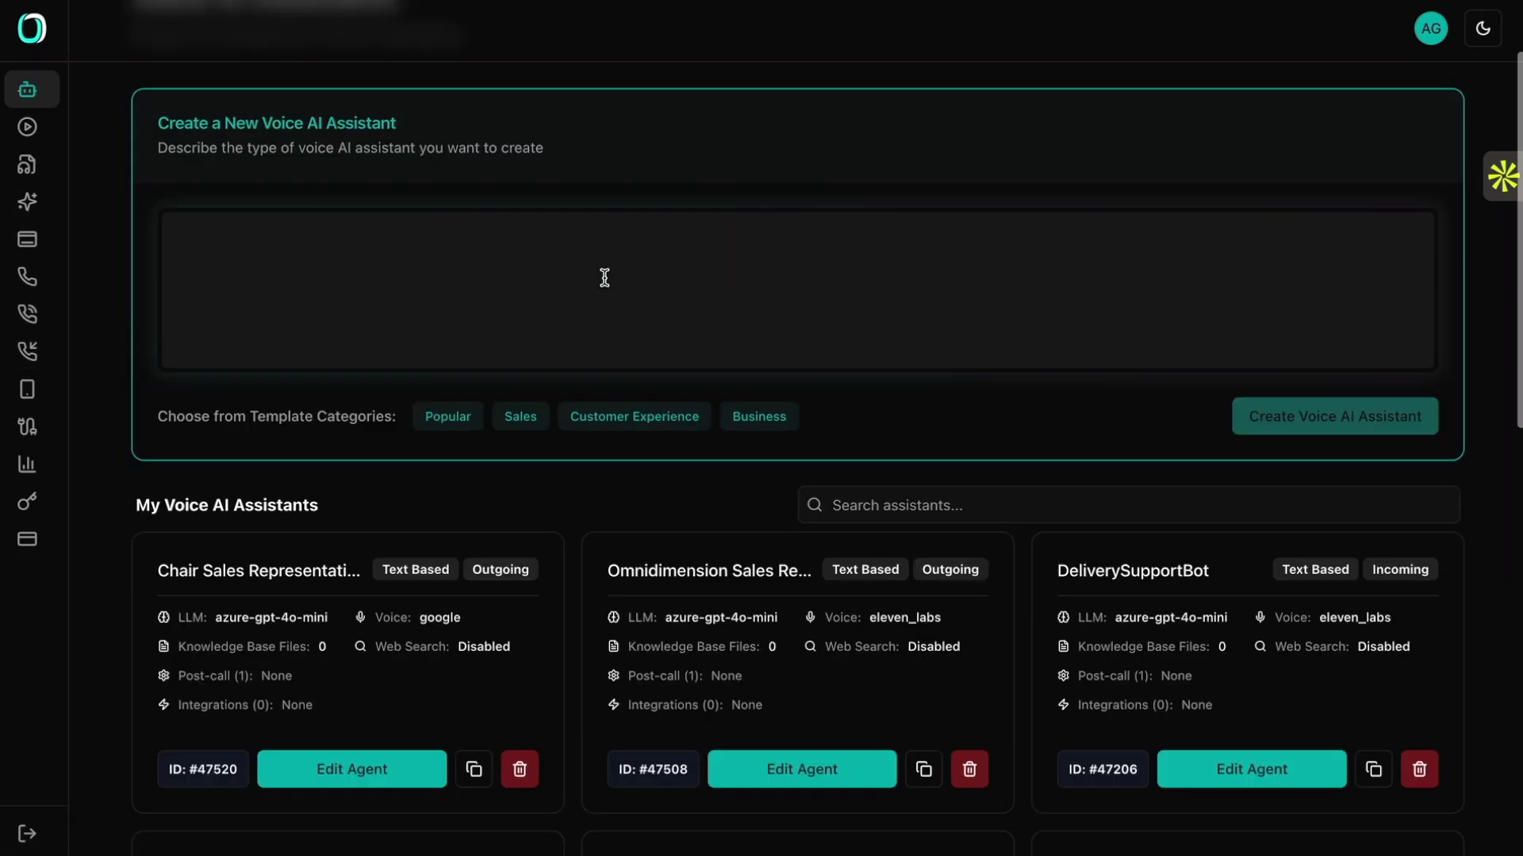
{"action": "scroll", "coordinate": [659, 575], "scroll_direction": "down", "scroll_amount": 2}
{"action": "scroll", "coordinate": [486, 445], "scroll_direction": "up", "scroll_amount": 1}
{"action": "scroll", "coordinate": [485, 446], "scroll_direction": "up", "scroll_amount": 2}
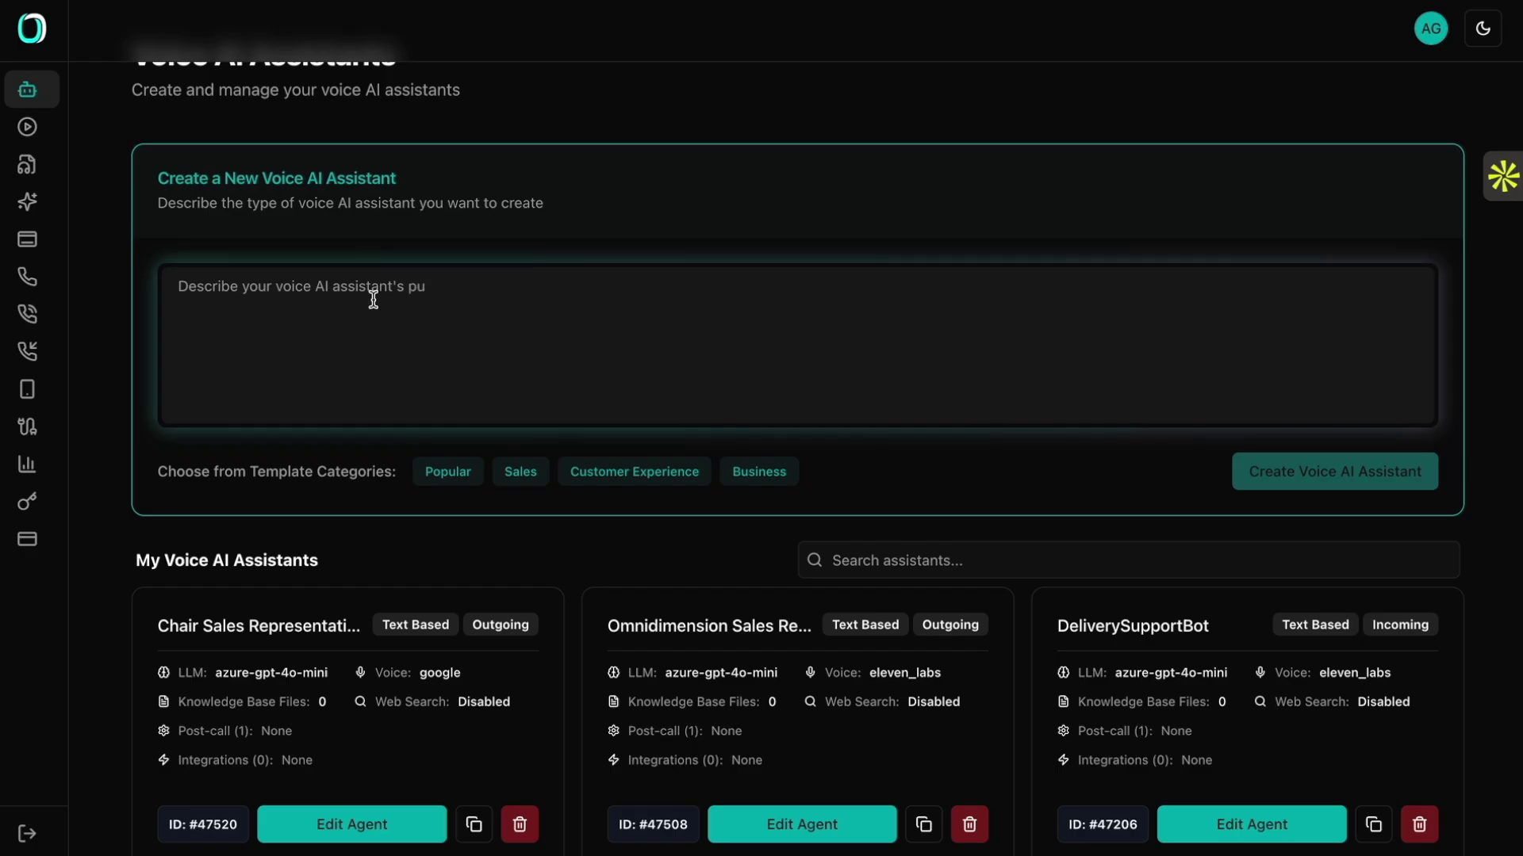
{"action": "type", "text": "make a"}
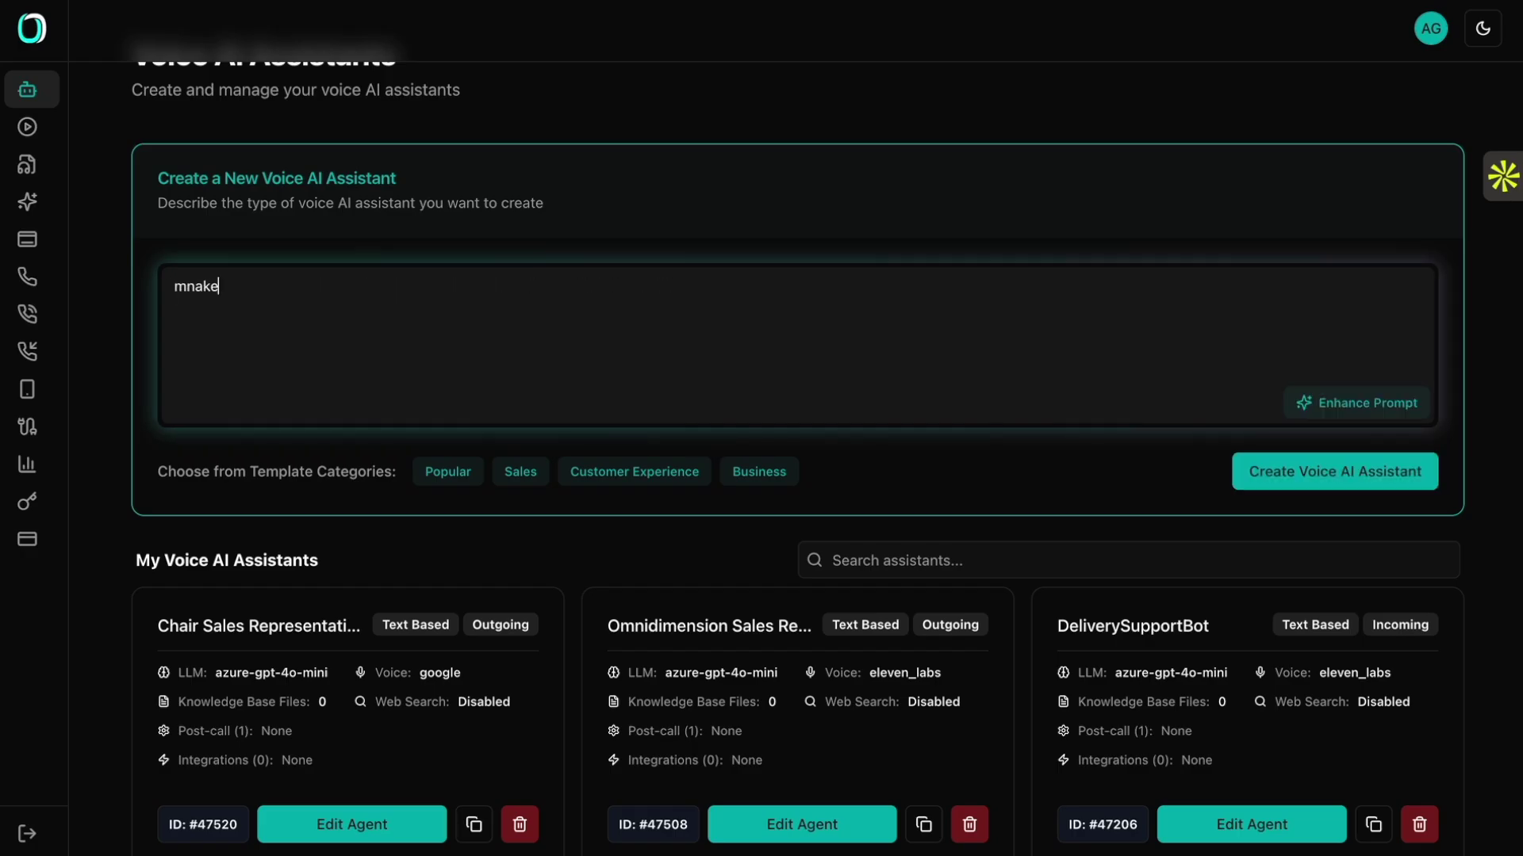
{"action": "type", "text": "ting agent for me , thathelps me sell chairs from my company , we a r"}
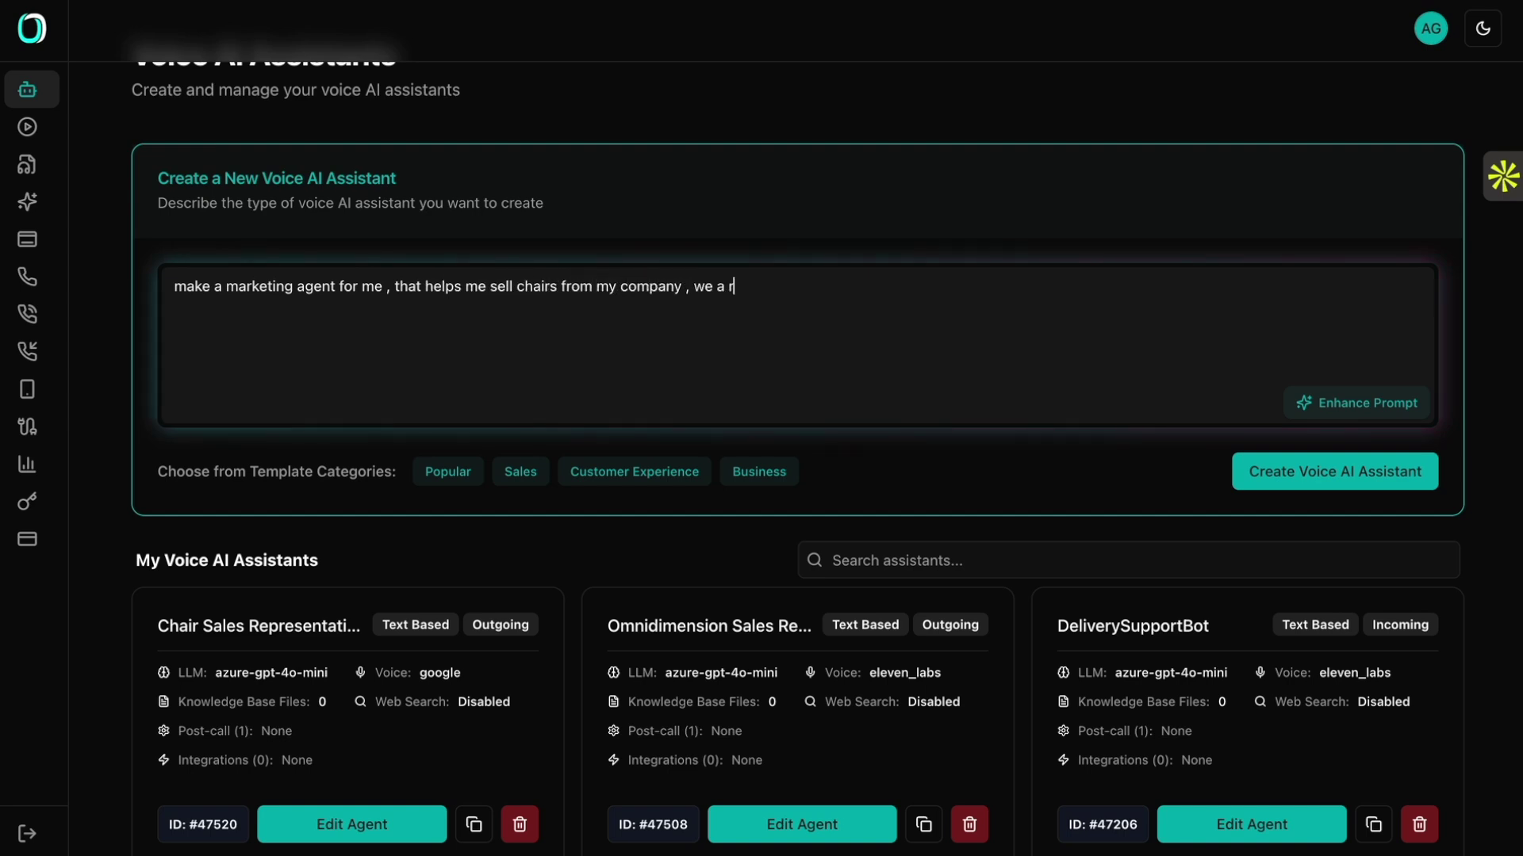
{"action": "key", "text": "BackSpace"}
{"action": "key", "text": "BackSpace"}
{"action": "type", "text": "re a chair manuf"}
{"action": "type", "text": "acturer. we"}
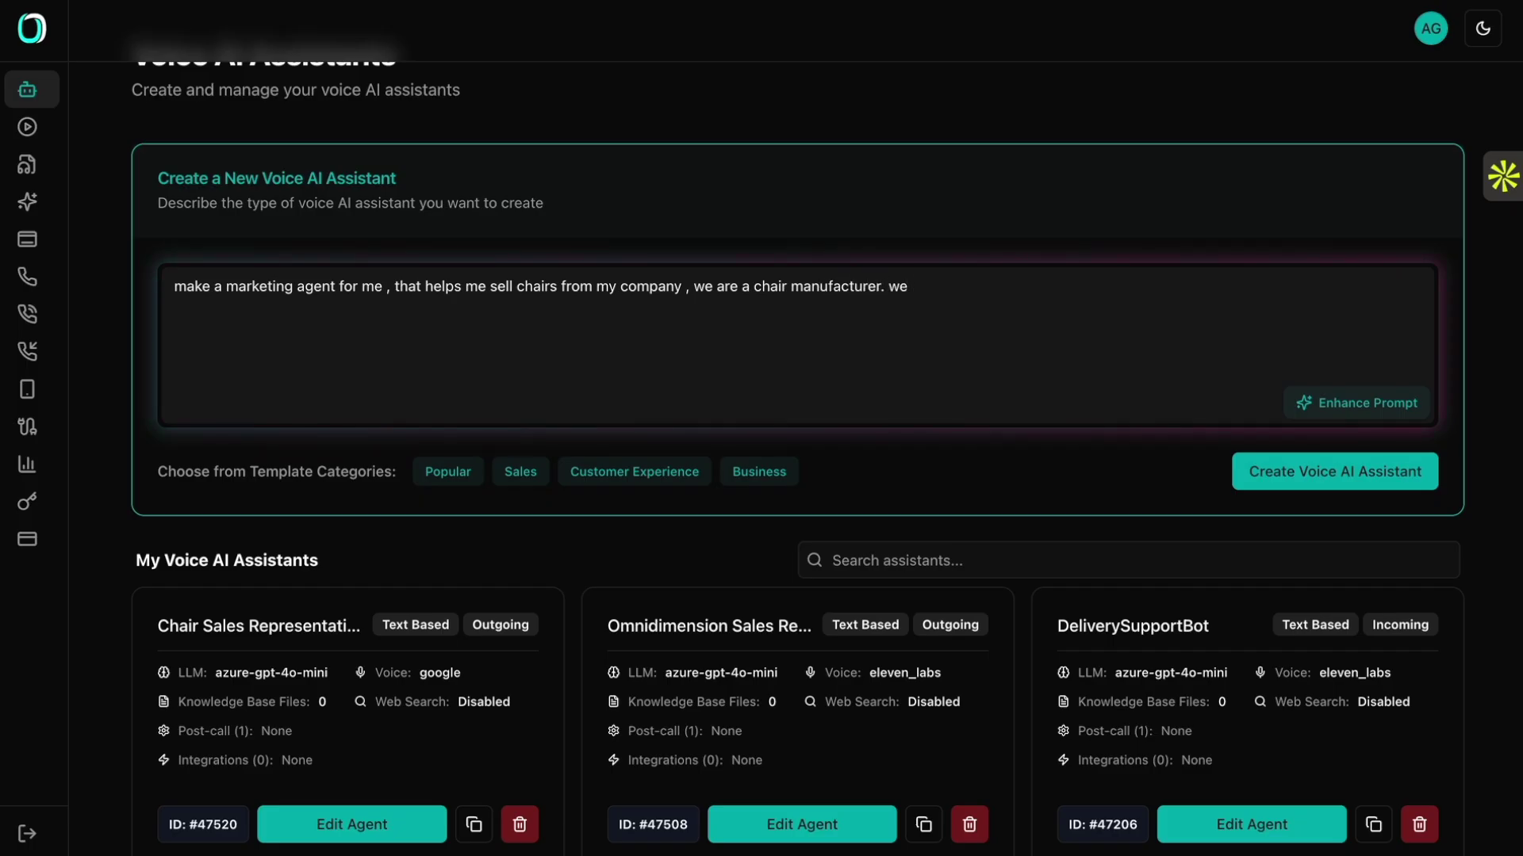
{"action": "type", "text": " have normal chairs, offfice ch"}
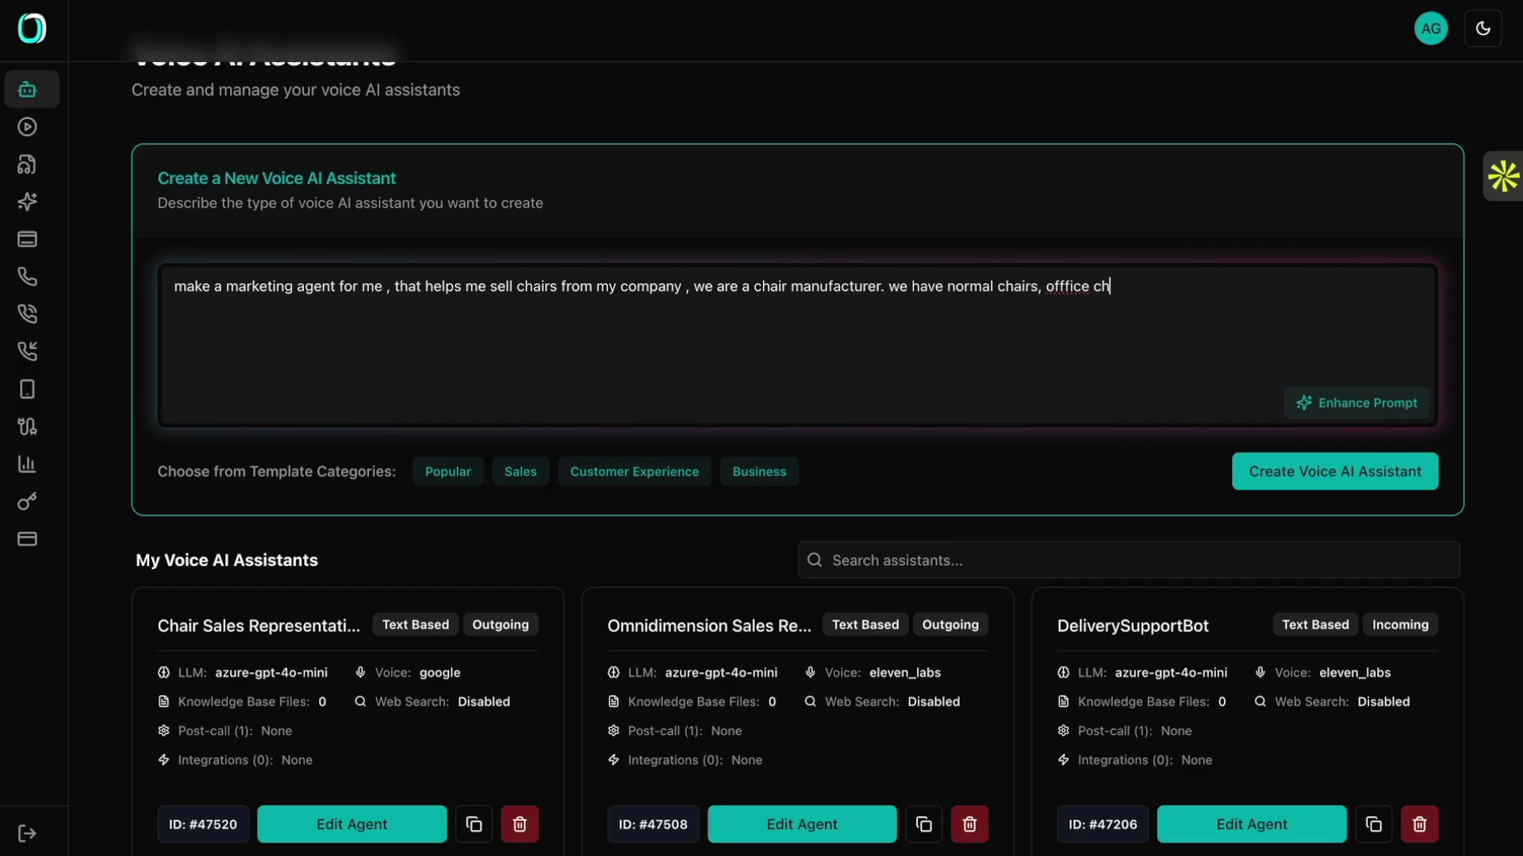
{"action": "type", "text": "airs and gaming chair"}
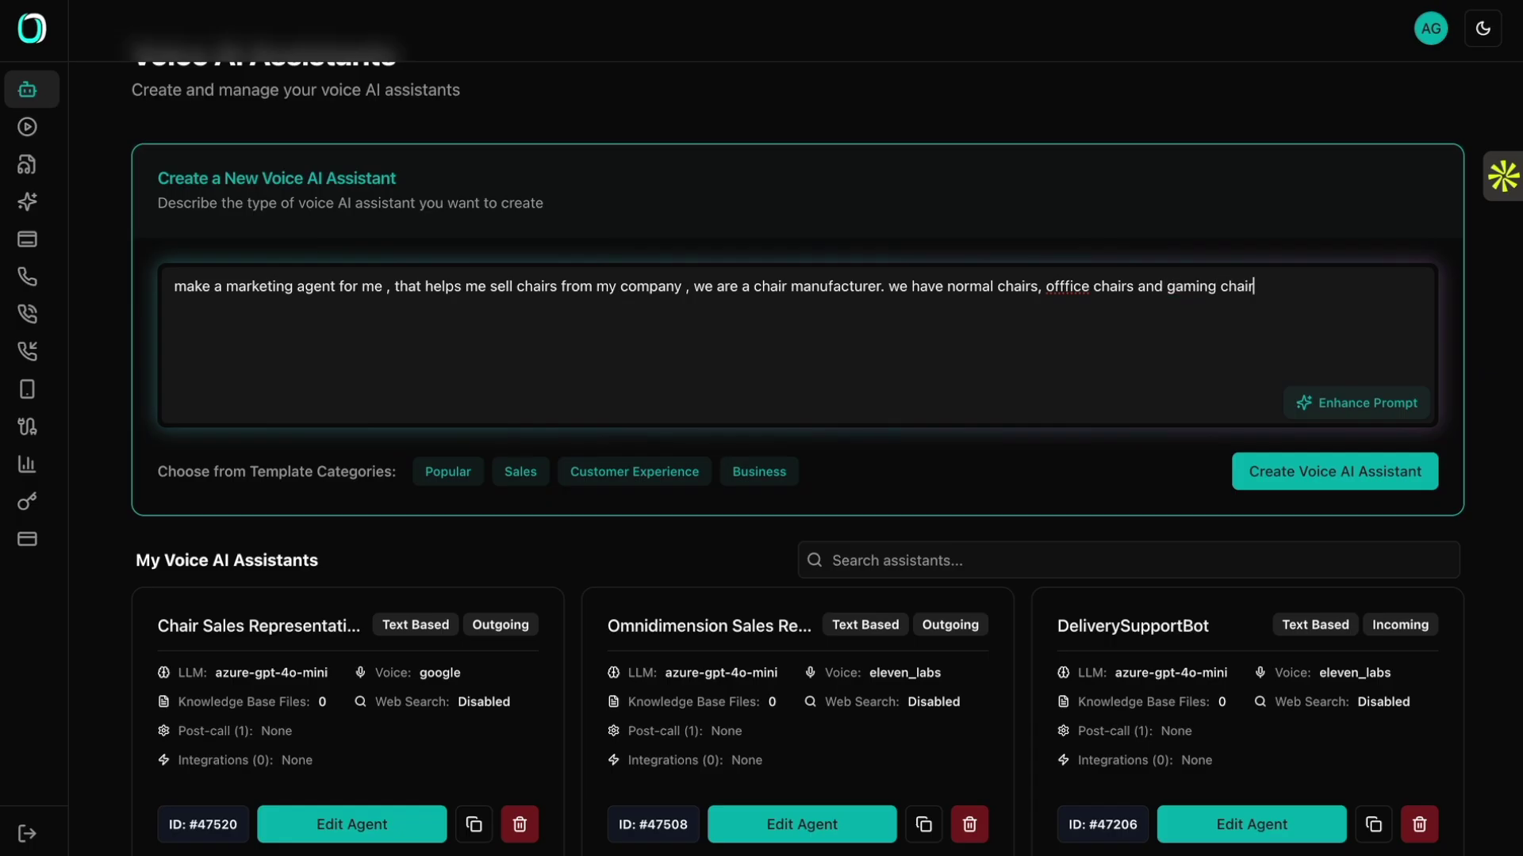
{"action": "type", "text": "s"}
Step: Enhance the chair-sales agent description into a detailed Chair Sales Outreach Agent script
{"action": "left_click", "coordinate": [1309, 402]}
{"action": "scroll", "coordinate": [1143, 342], "scroll_direction": "down", "scroll_amount": 5}
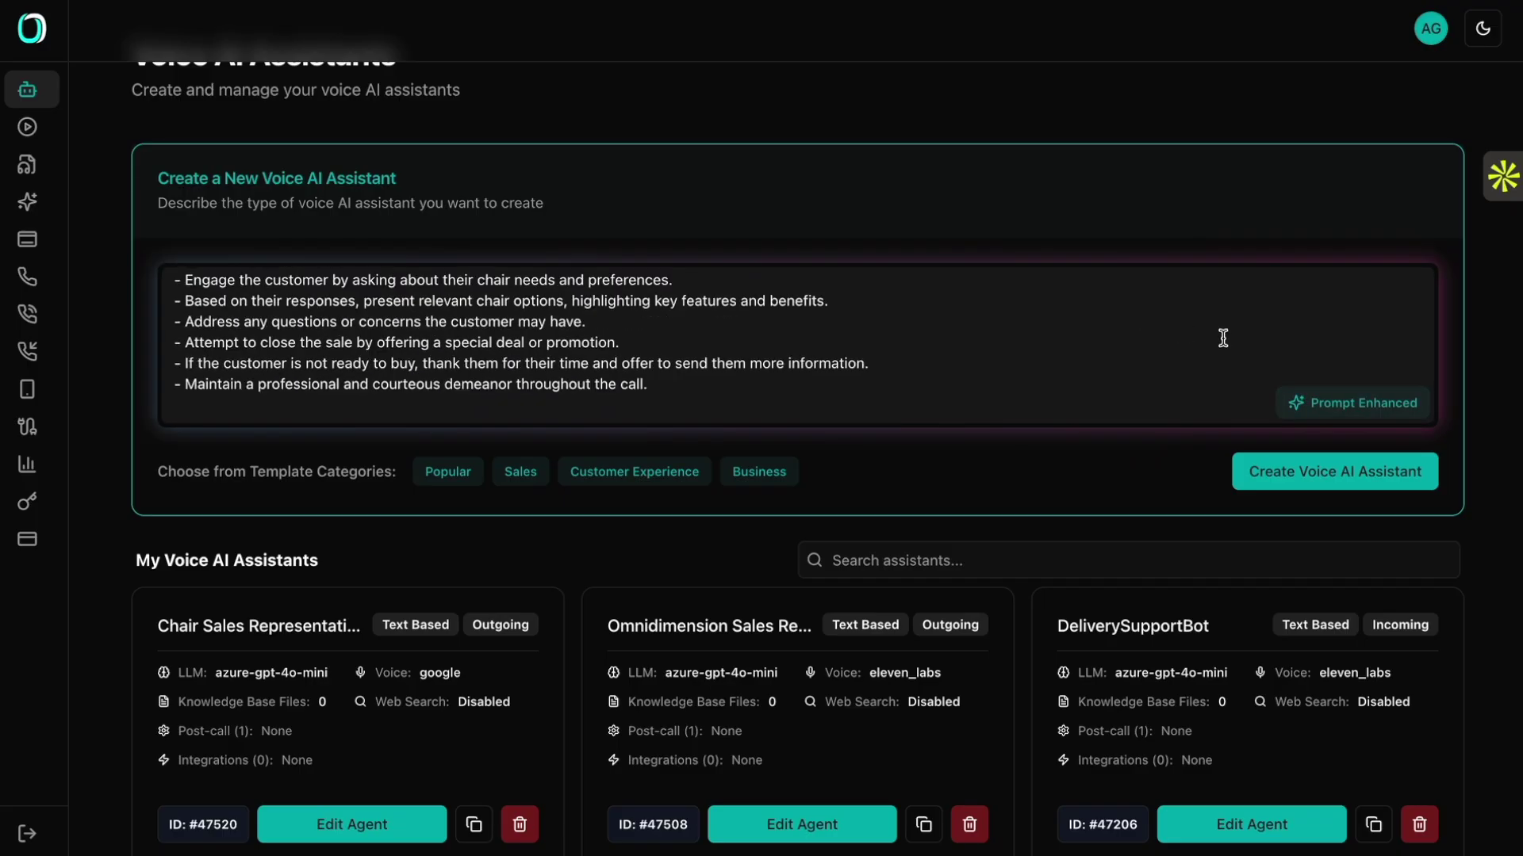
{"action": "scroll", "coordinate": [1225, 346], "scroll_direction": "down", "scroll_amount": 2}
Step: Create the Chair Sales Outreach Agent assistant, then go to Bulk Call Campaigns
{"action": "left_click", "coordinate": [1308, 210]}
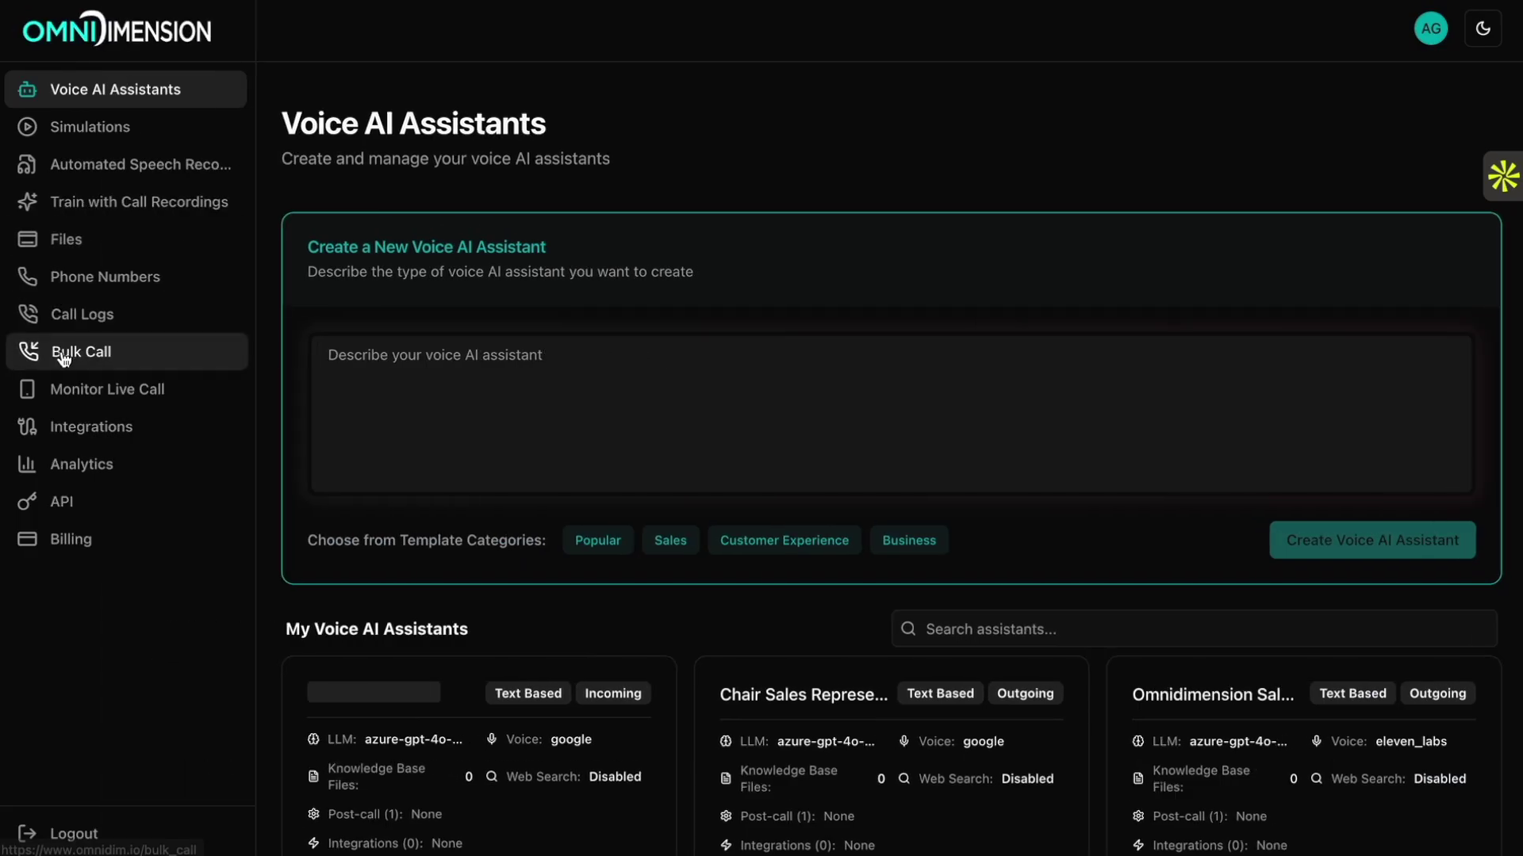
{"action": "left_click", "coordinate": [63, 354]}
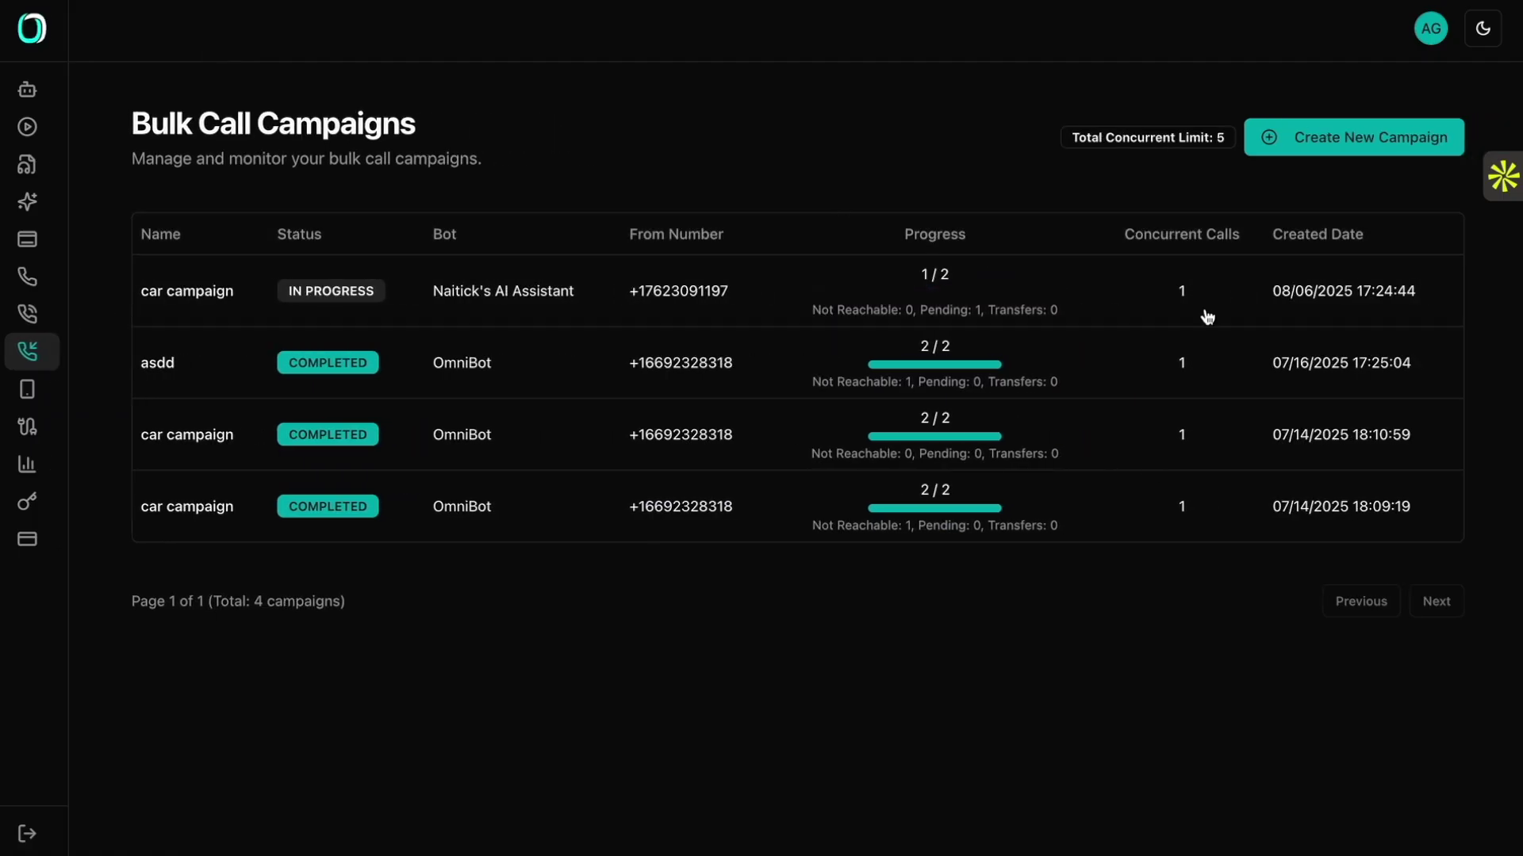
{"action": "left_click", "coordinate": [1323, 141]}
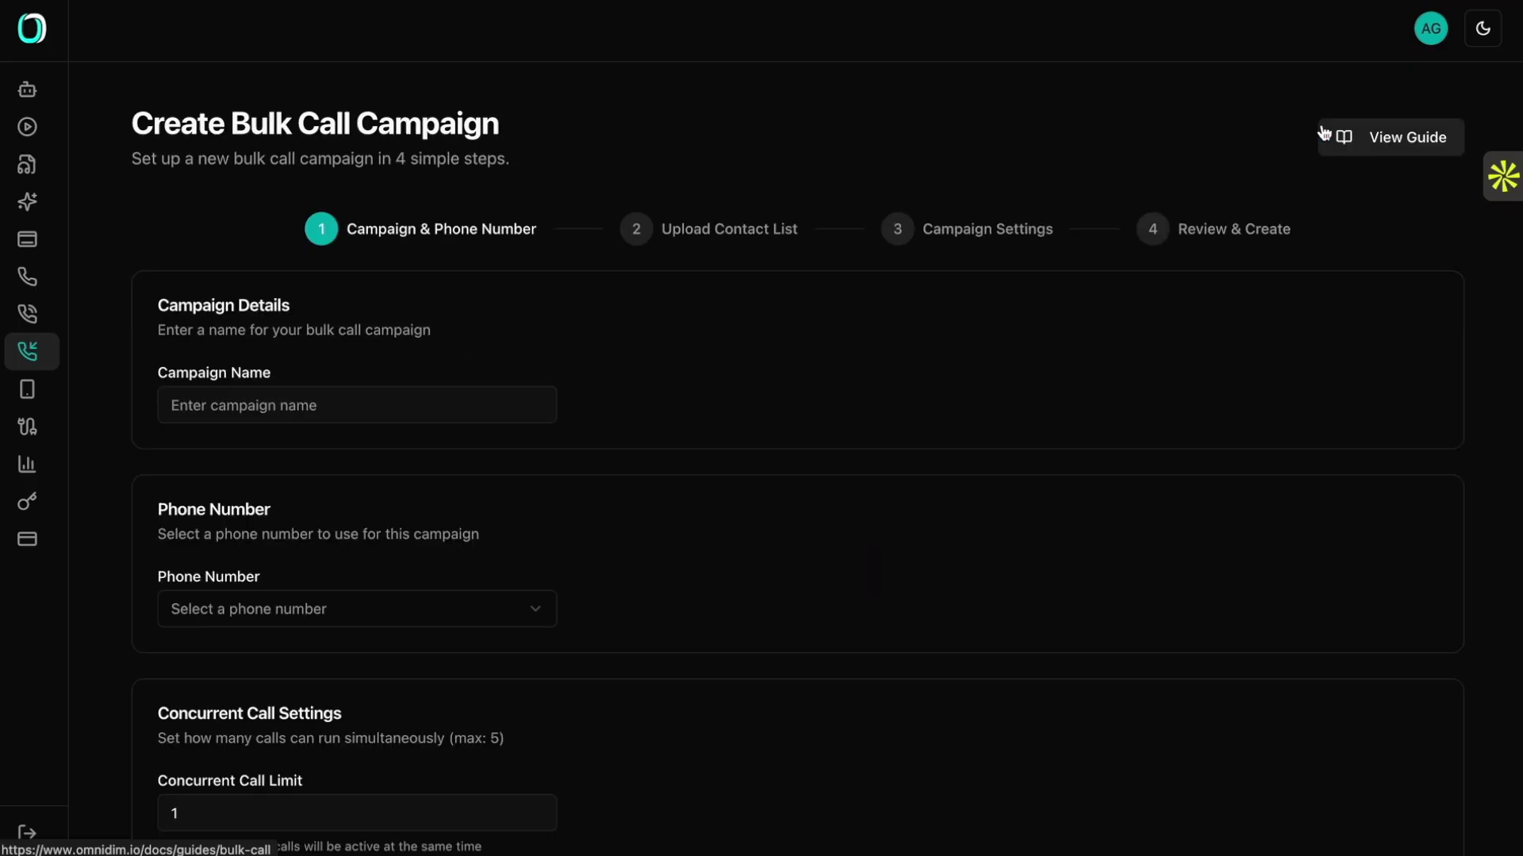
{"action": "scroll", "coordinate": [504, 411], "scroll_direction": "down", "scroll_amount": 1}
{"action": "left_click", "coordinate": [300, 329]}
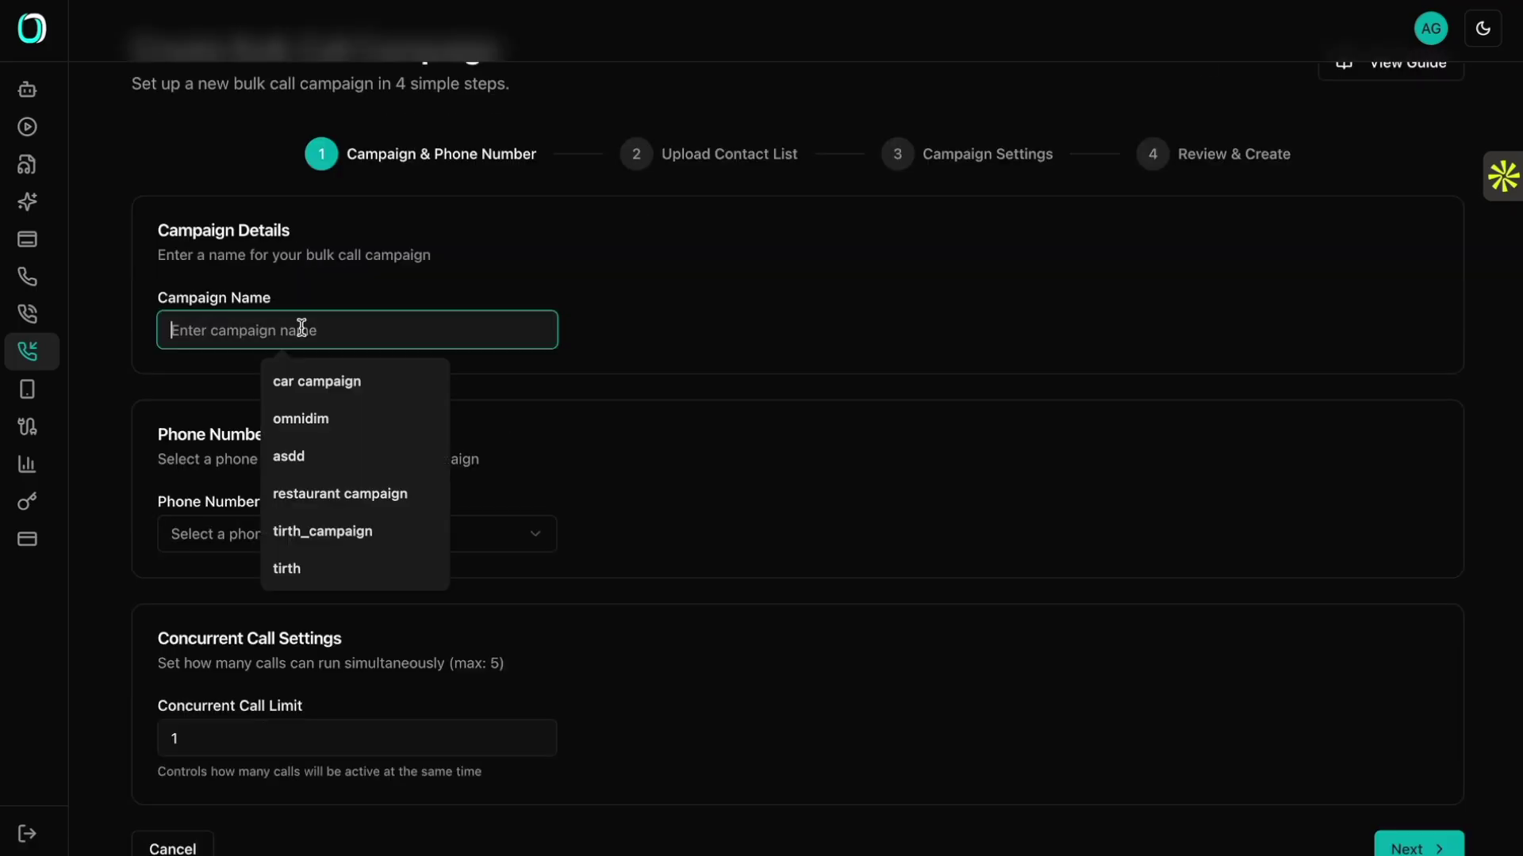
{"action": "type", "text": "chair c"}
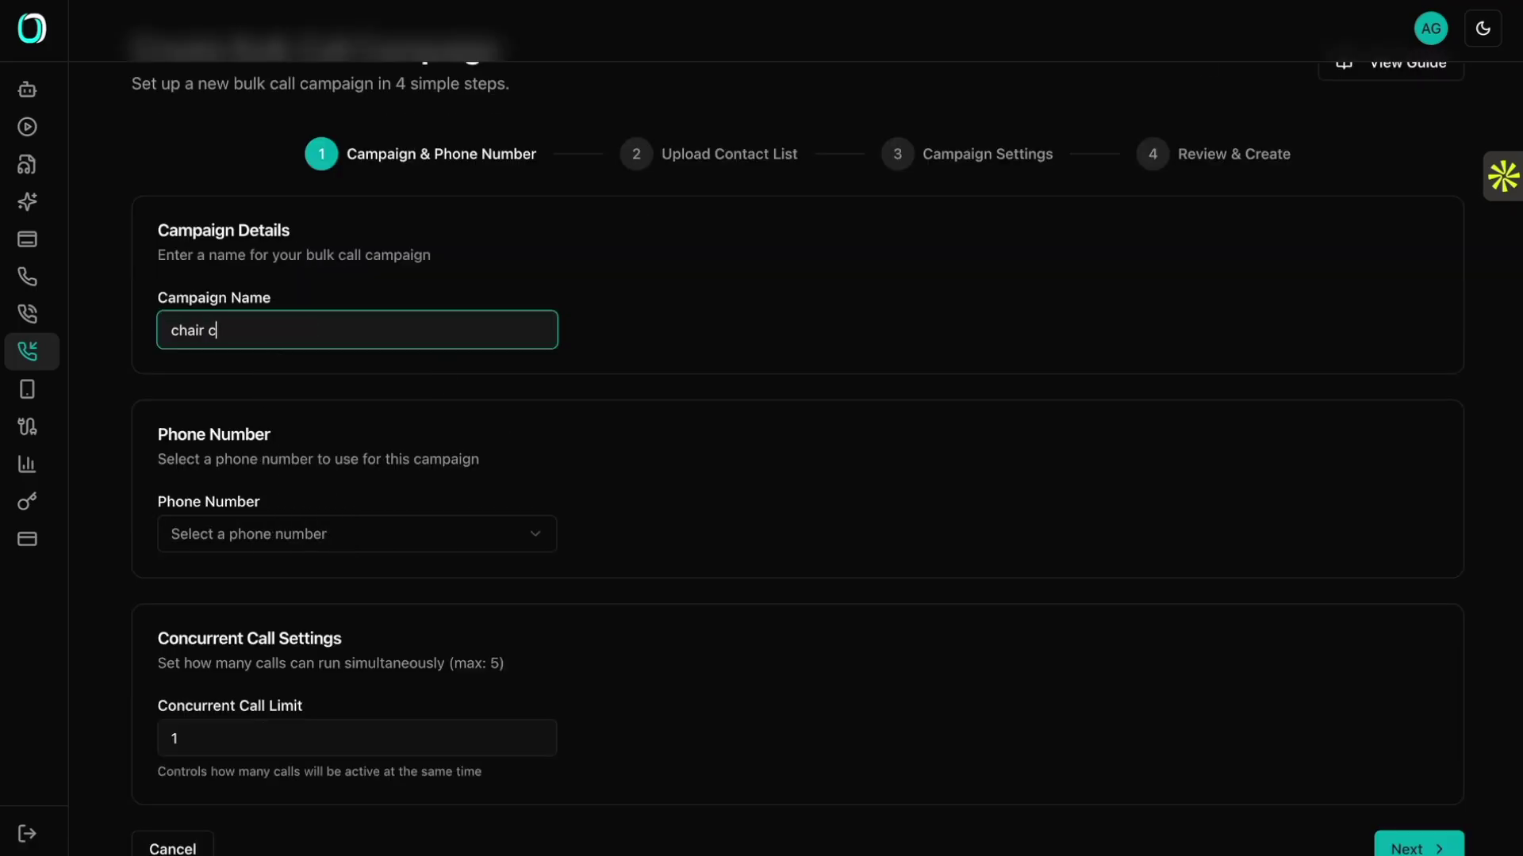
{"action": "type", "text": "ampaign"}
{"action": "left_click", "coordinate": [313, 541]}
{"action": "left_click", "coordinate": [648, 411]}
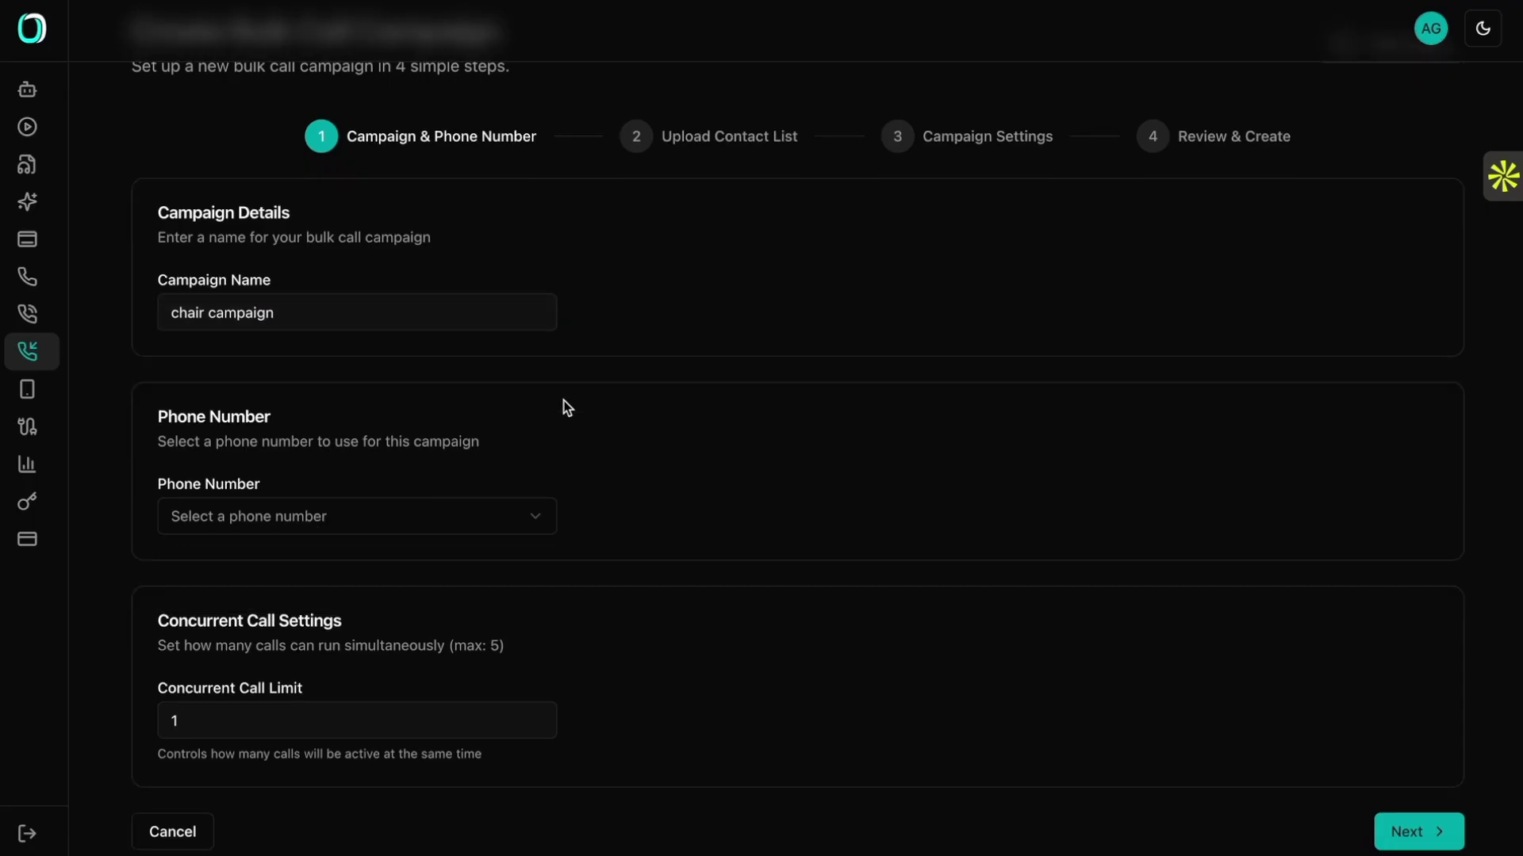
{"action": "left_click", "coordinate": [482, 514]}
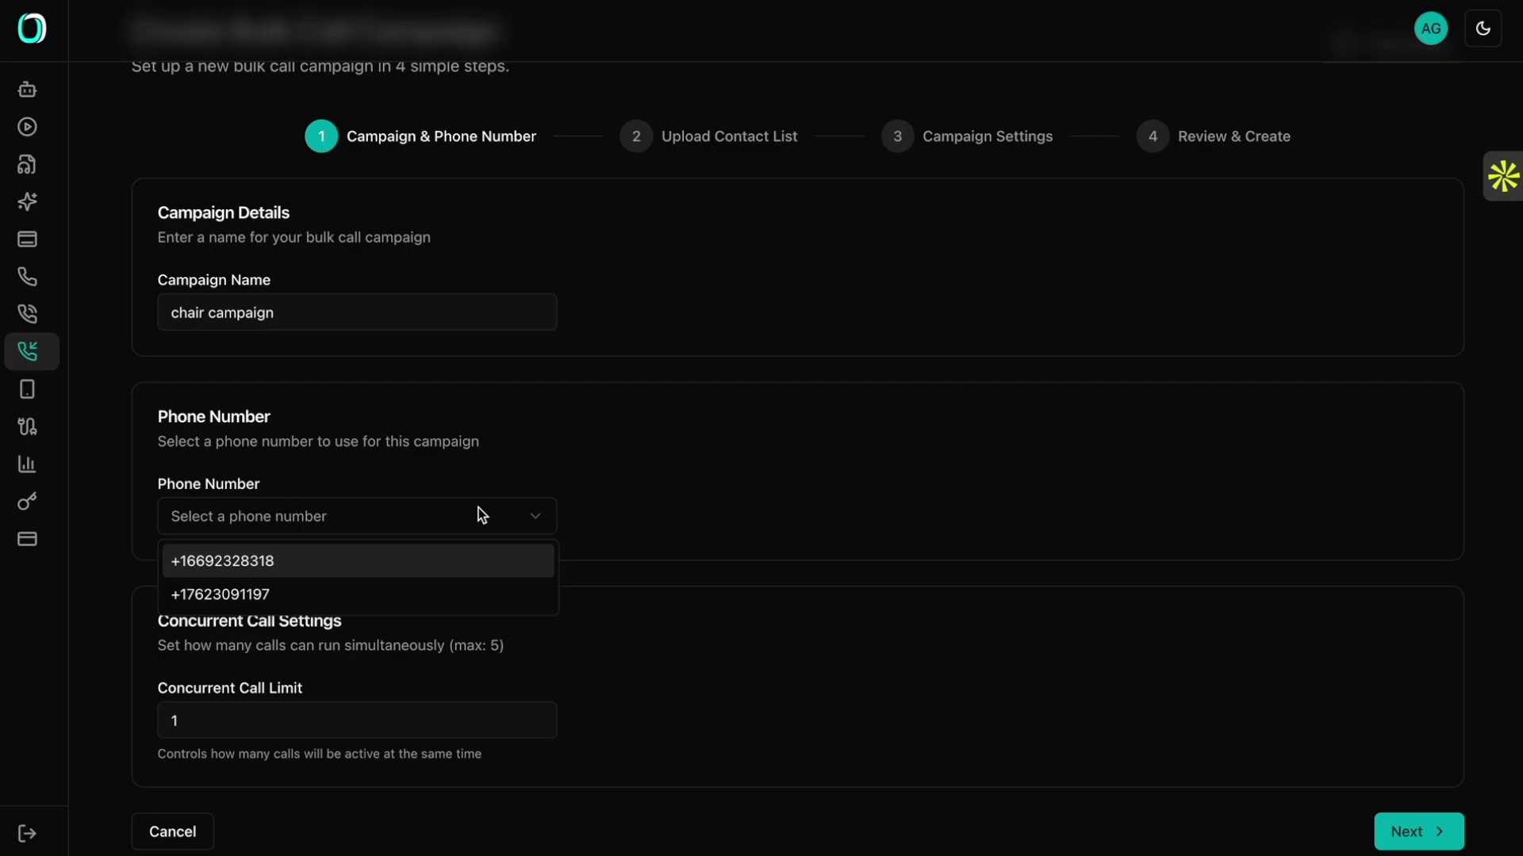
{"action": "left_click", "coordinate": [365, 594]}
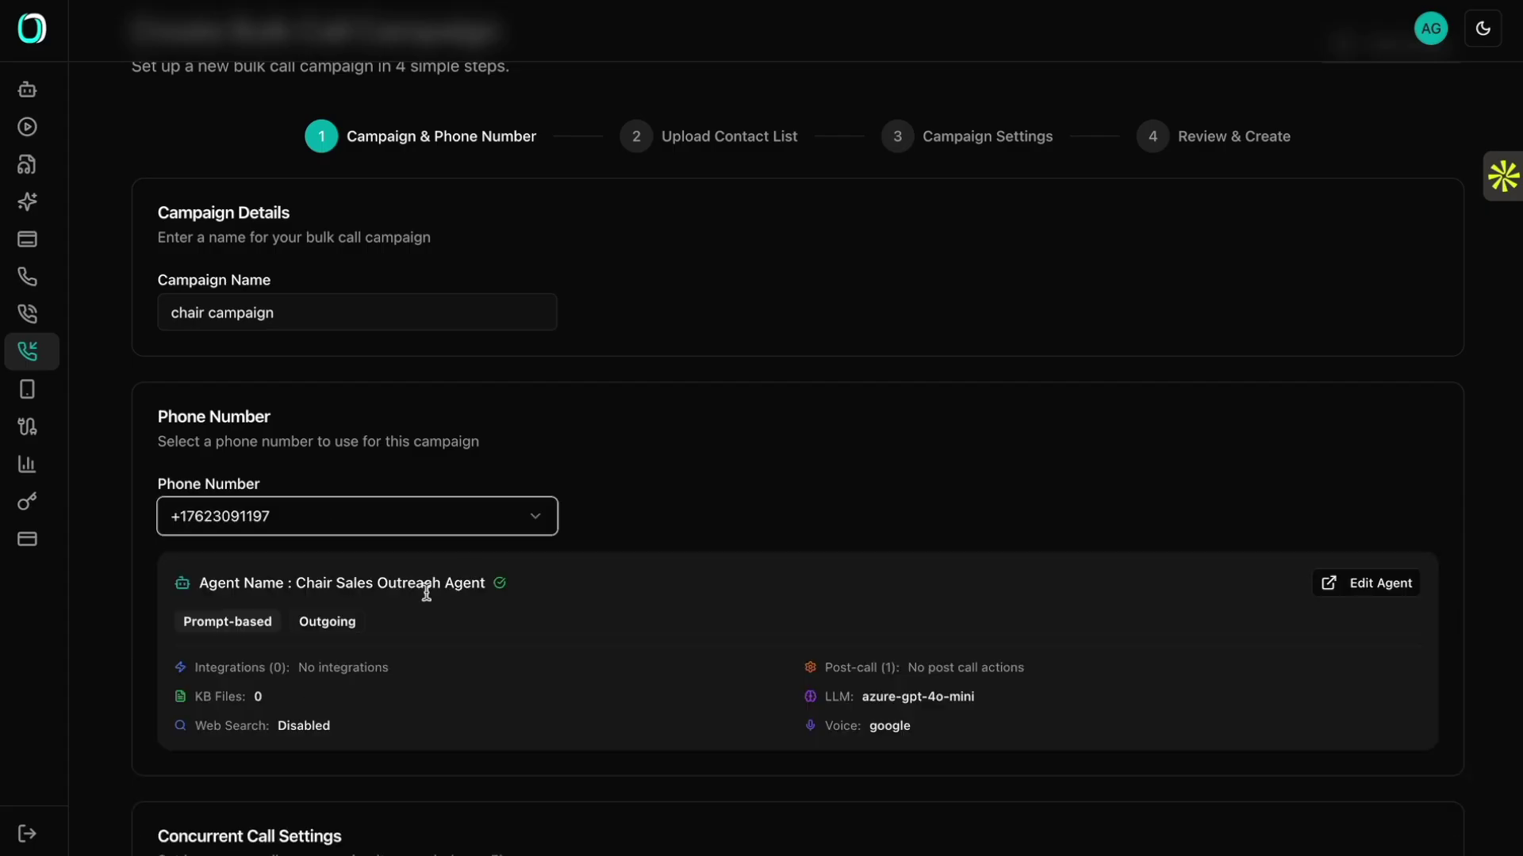
{"action": "scroll", "coordinate": [520, 707], "scroll_direction": "down", "scroll_amount": 1}
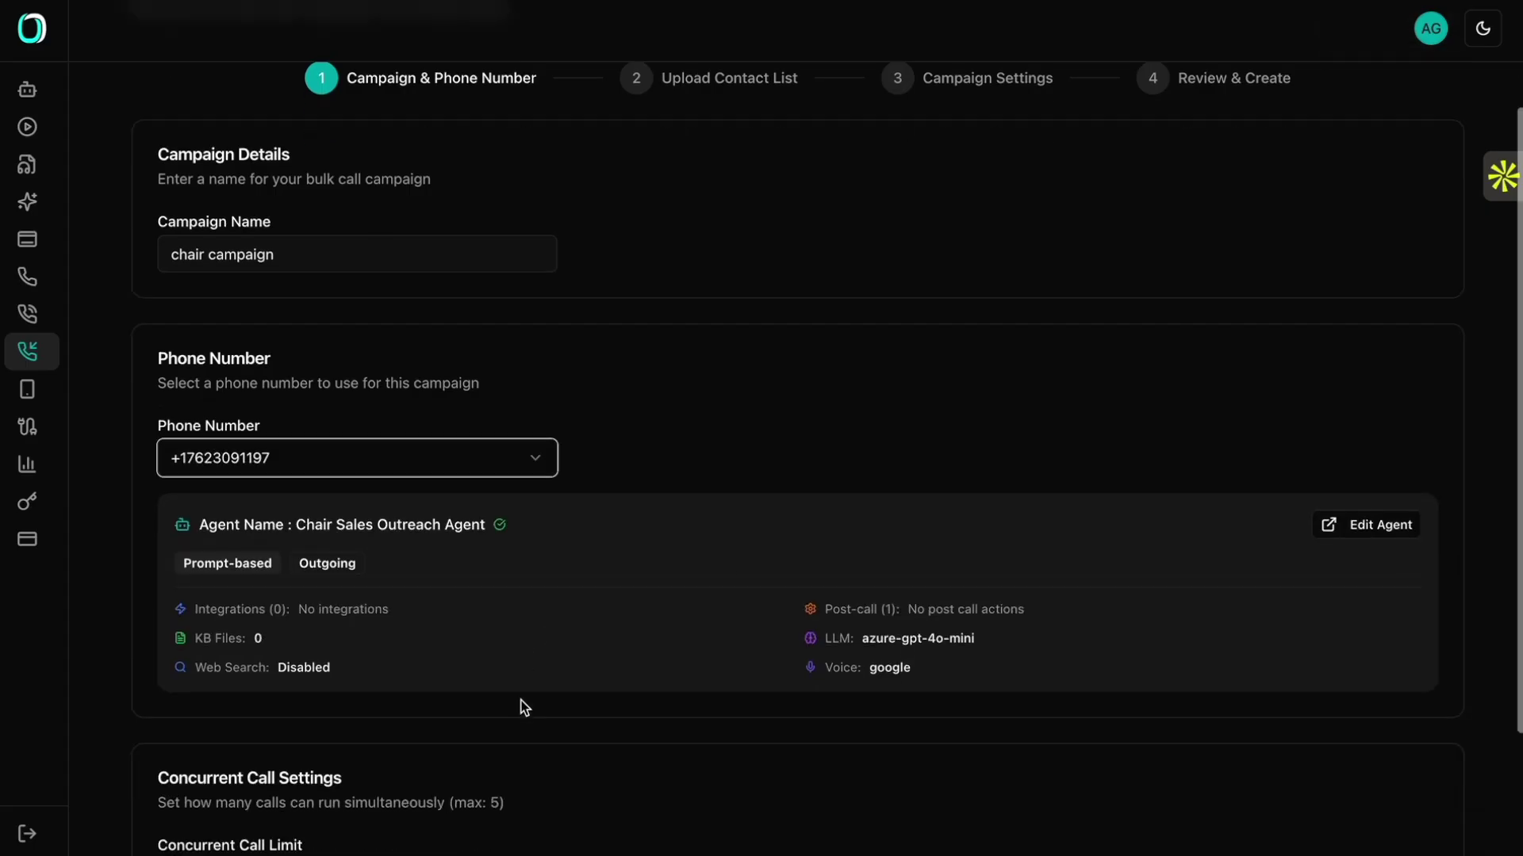
{"action": "scroll", "coordinate": [714, 506], "scroll_direction": "down", "scroll_amount": 1}
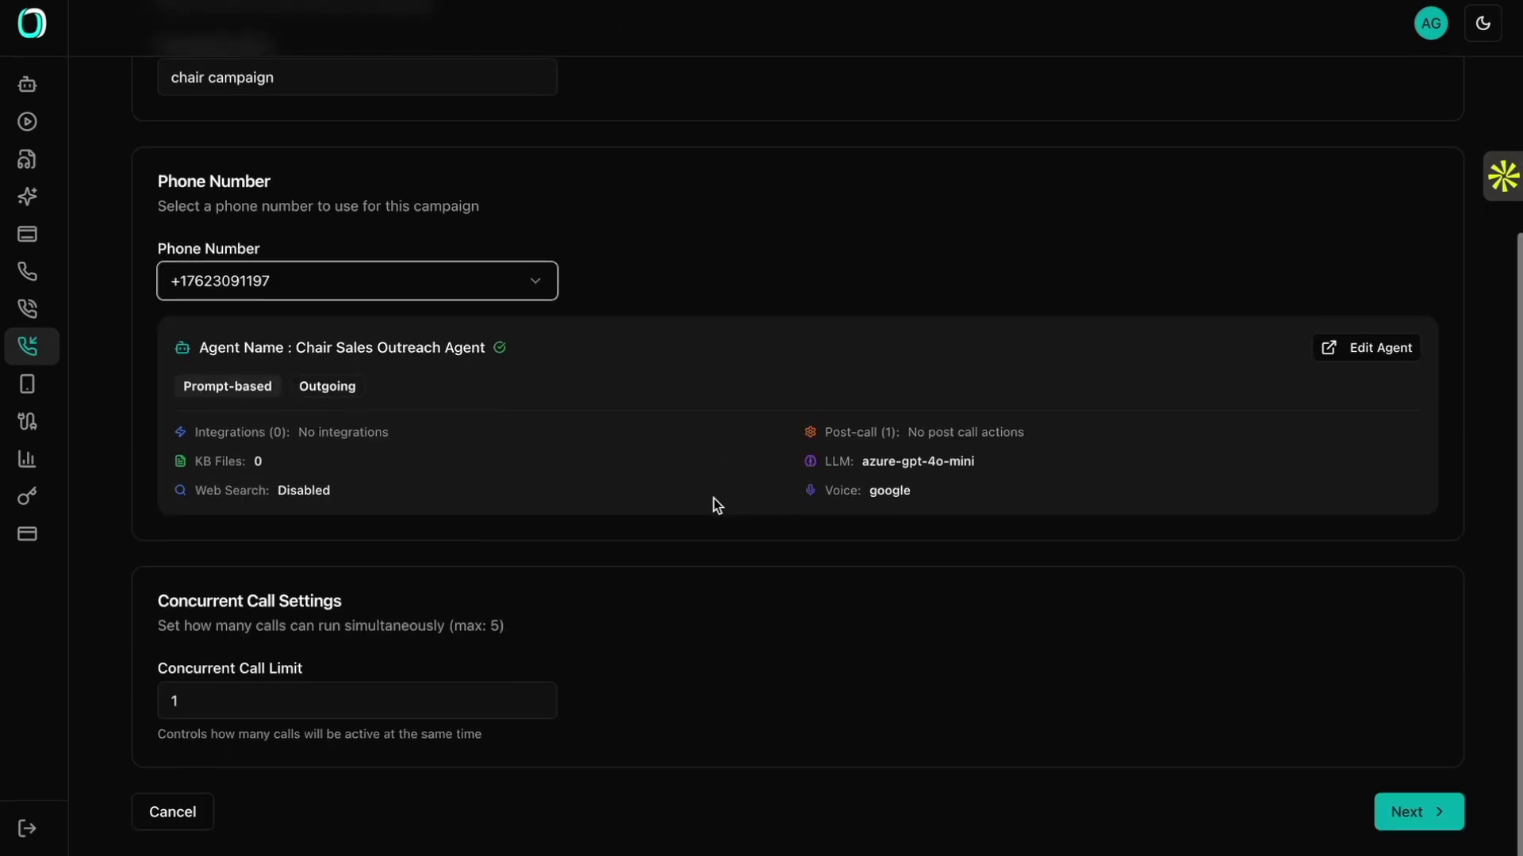
{"action": "left_click", "coordinate": [281, 703]}
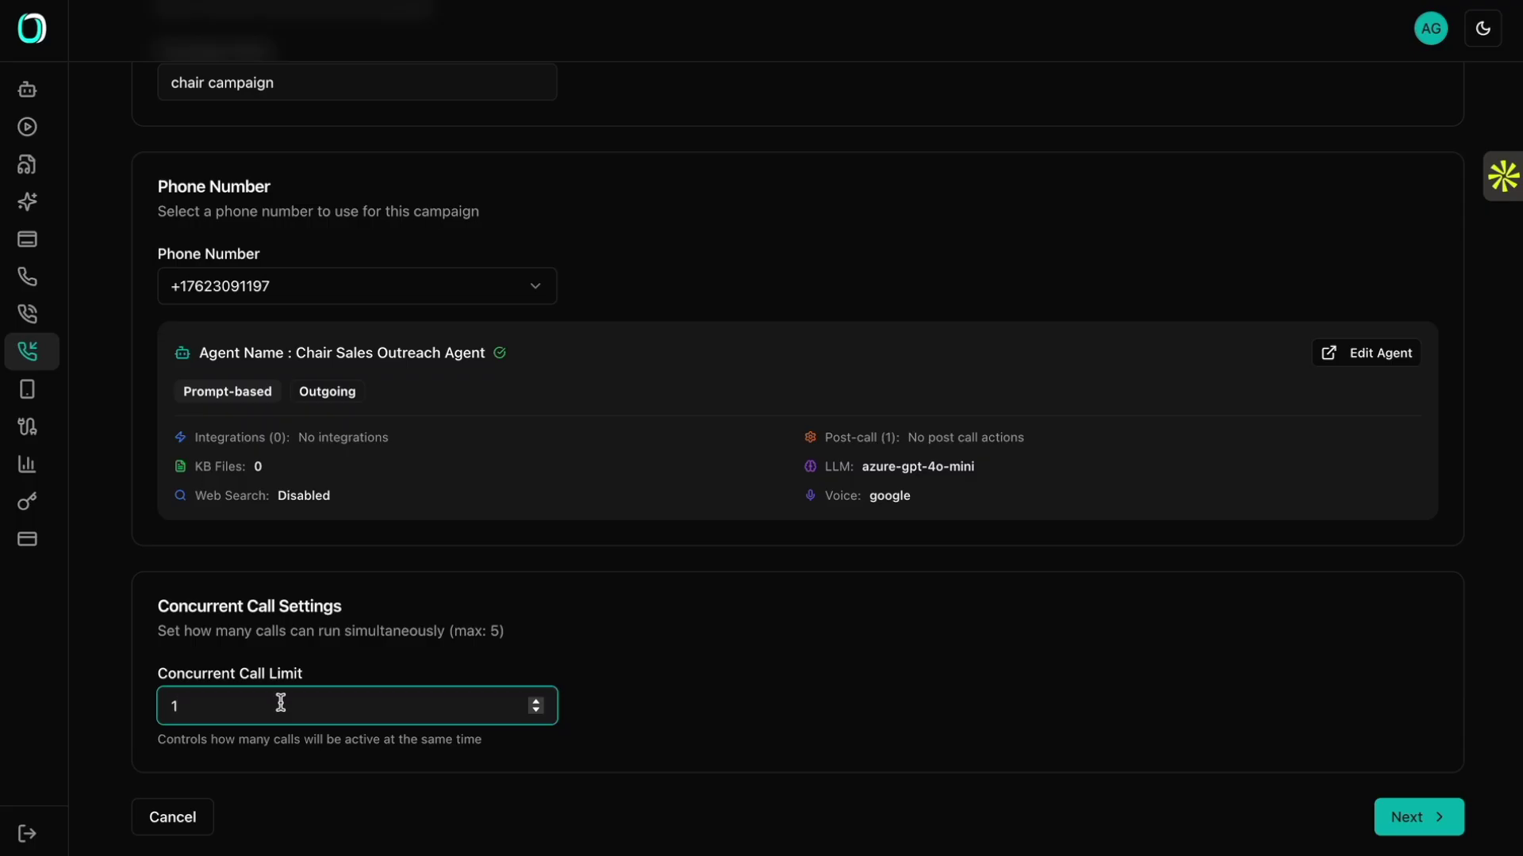
{"action": "key", "text": "Return"}
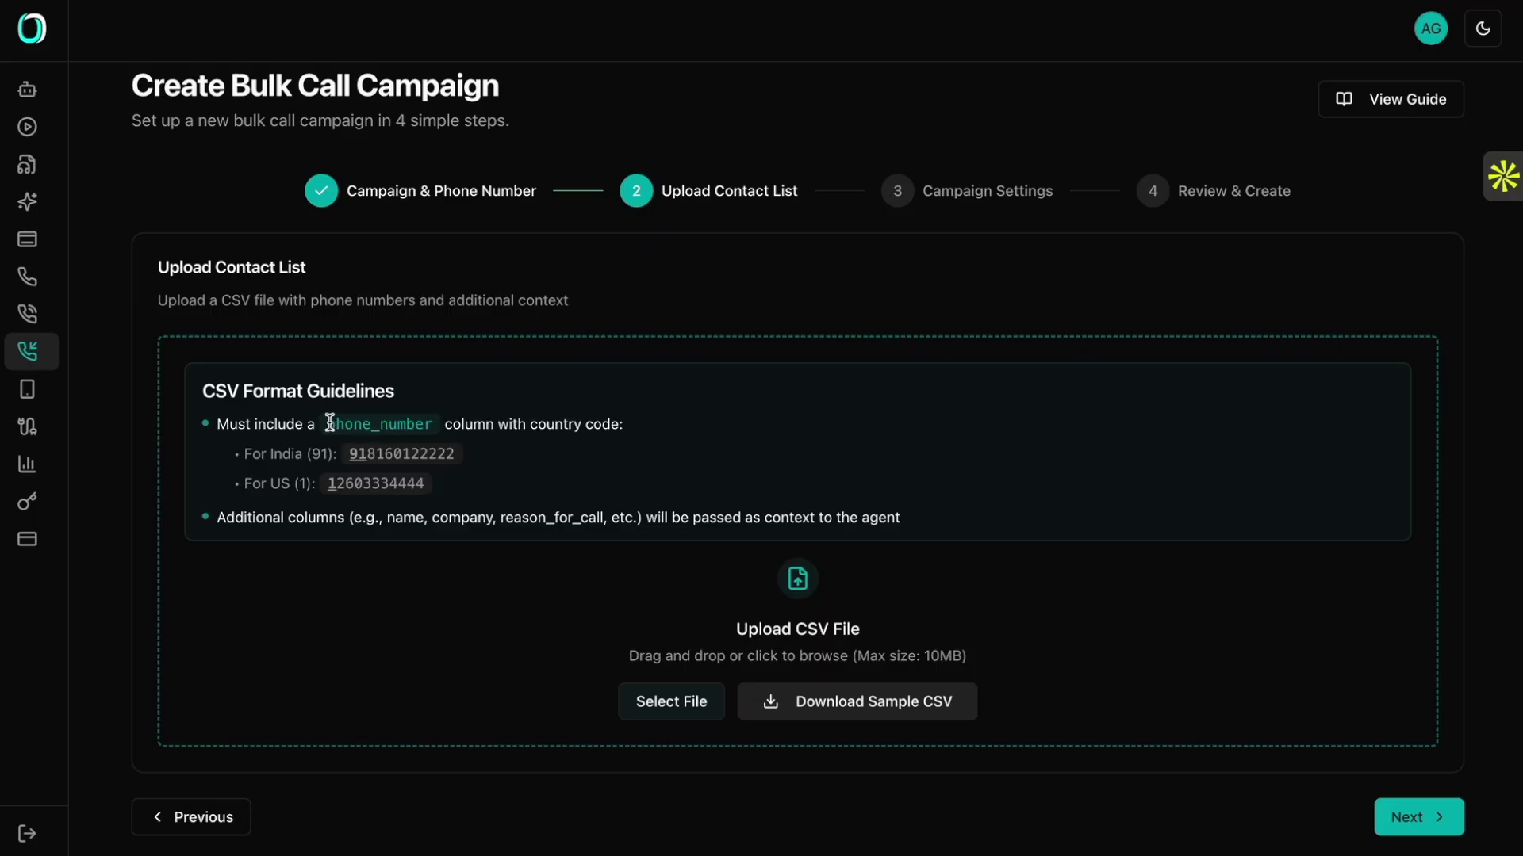
Step: Review the CSV guidelines on phone_number and example numbers, then open the file picker
{"action": "left_click_drag", "start_coordinate": [327, 425], "coordinate": [432, 425]}
{"action": "left_click", "coordinate": [432, 491]}
{"action": "left_click_drag", "start_coordinate": [433, 494], "coordinate": [349, 456]}
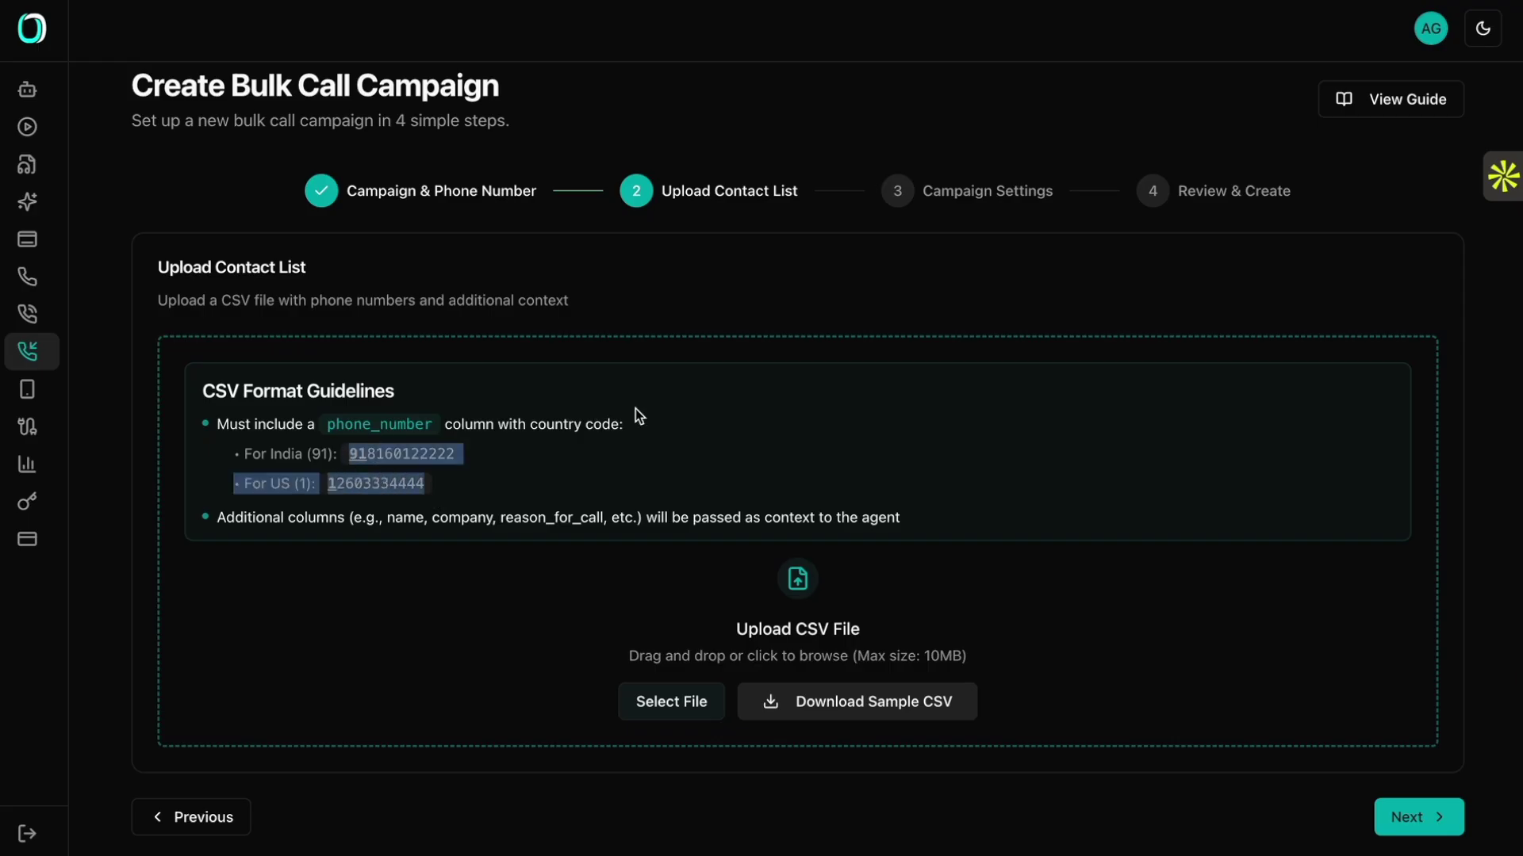
{"action": "left_click", "coordinate": [679, 570]}
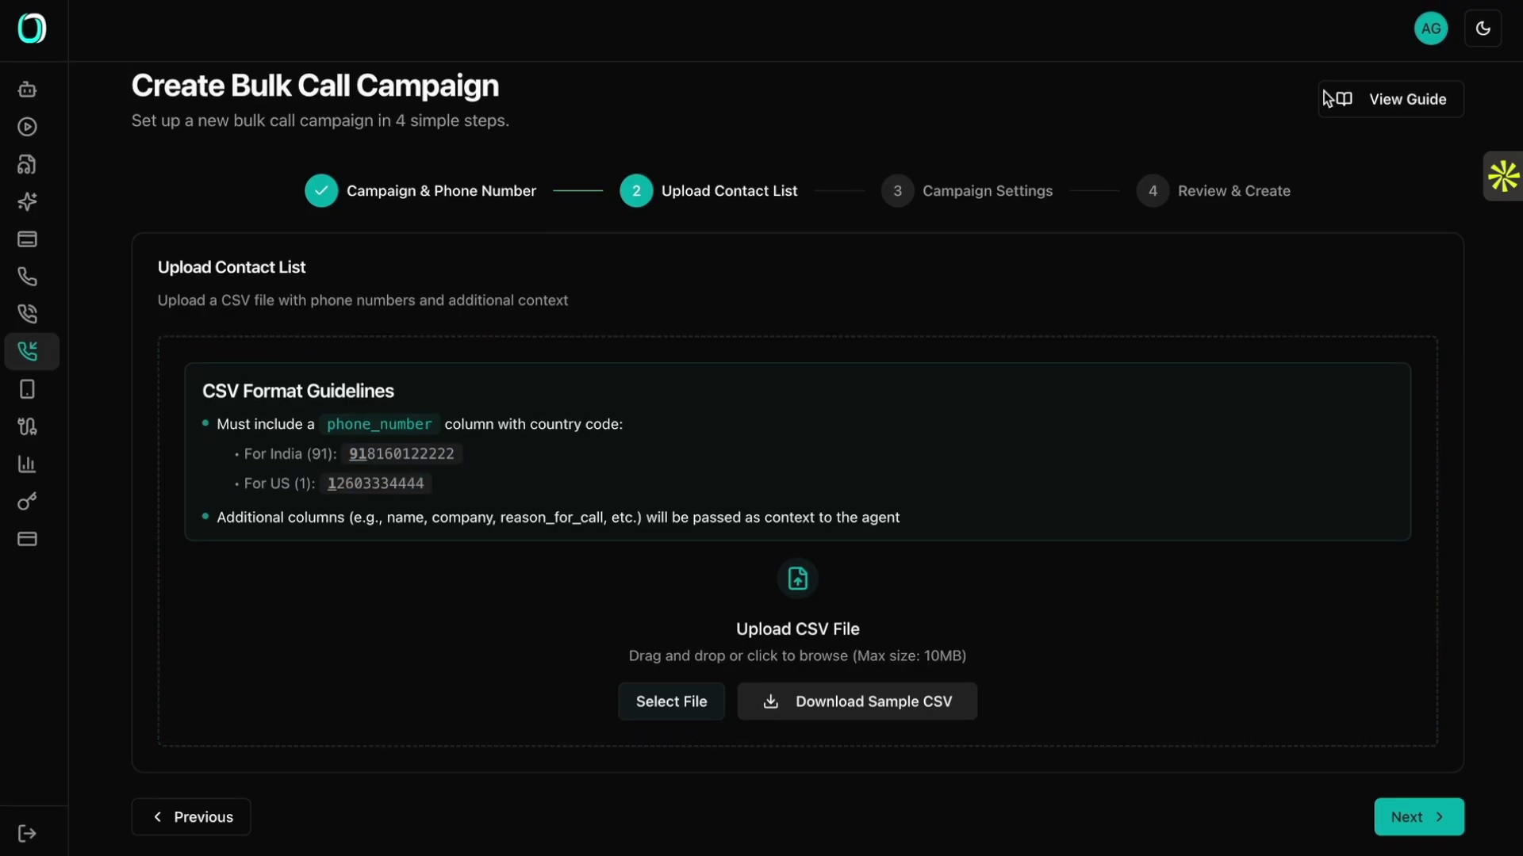
{"action": "scroll", "coordinate": [687, 714], "scroll_direction": "up", "scroll_amount": 1}
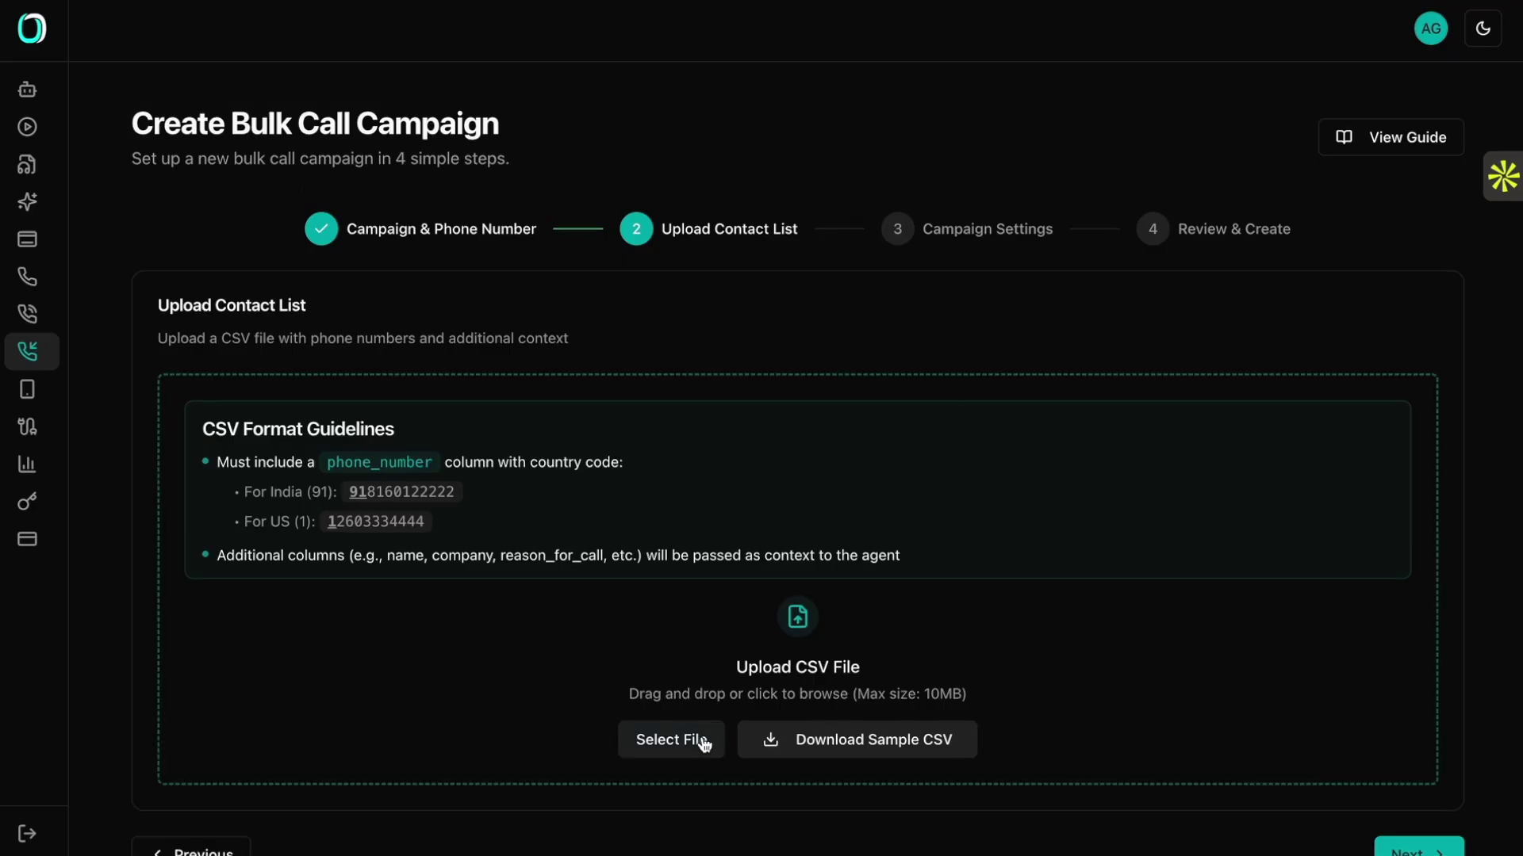
{"action": "left_click", "coordinate": [671, 739]}
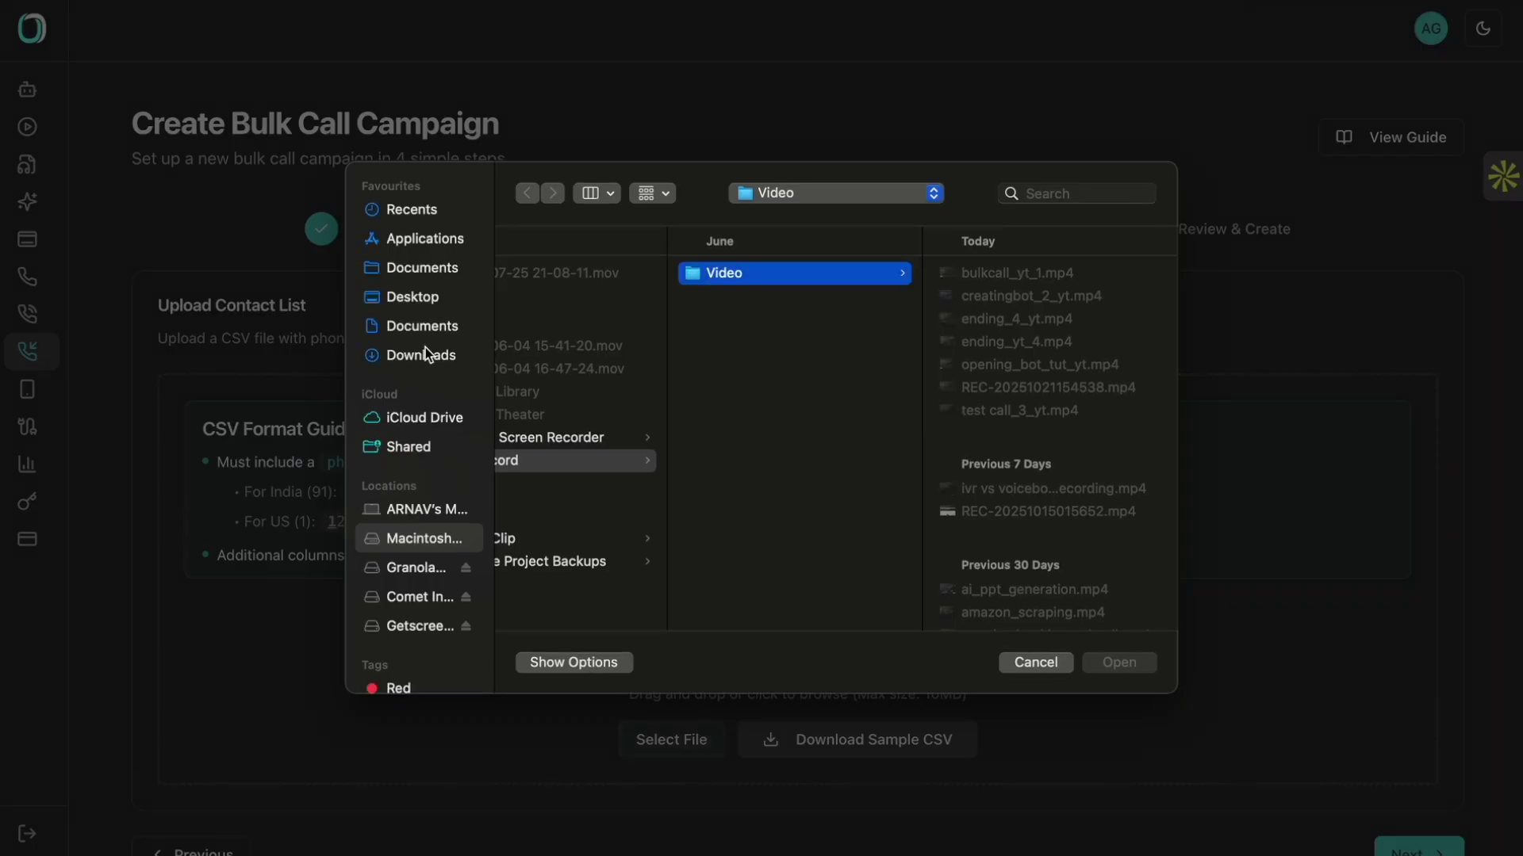
Step: Upload dynamic-bulk-call-template (17).csv from the Desktop and check its three-contact preview
{"action": "left_click", "coordinate": [432, 287]}
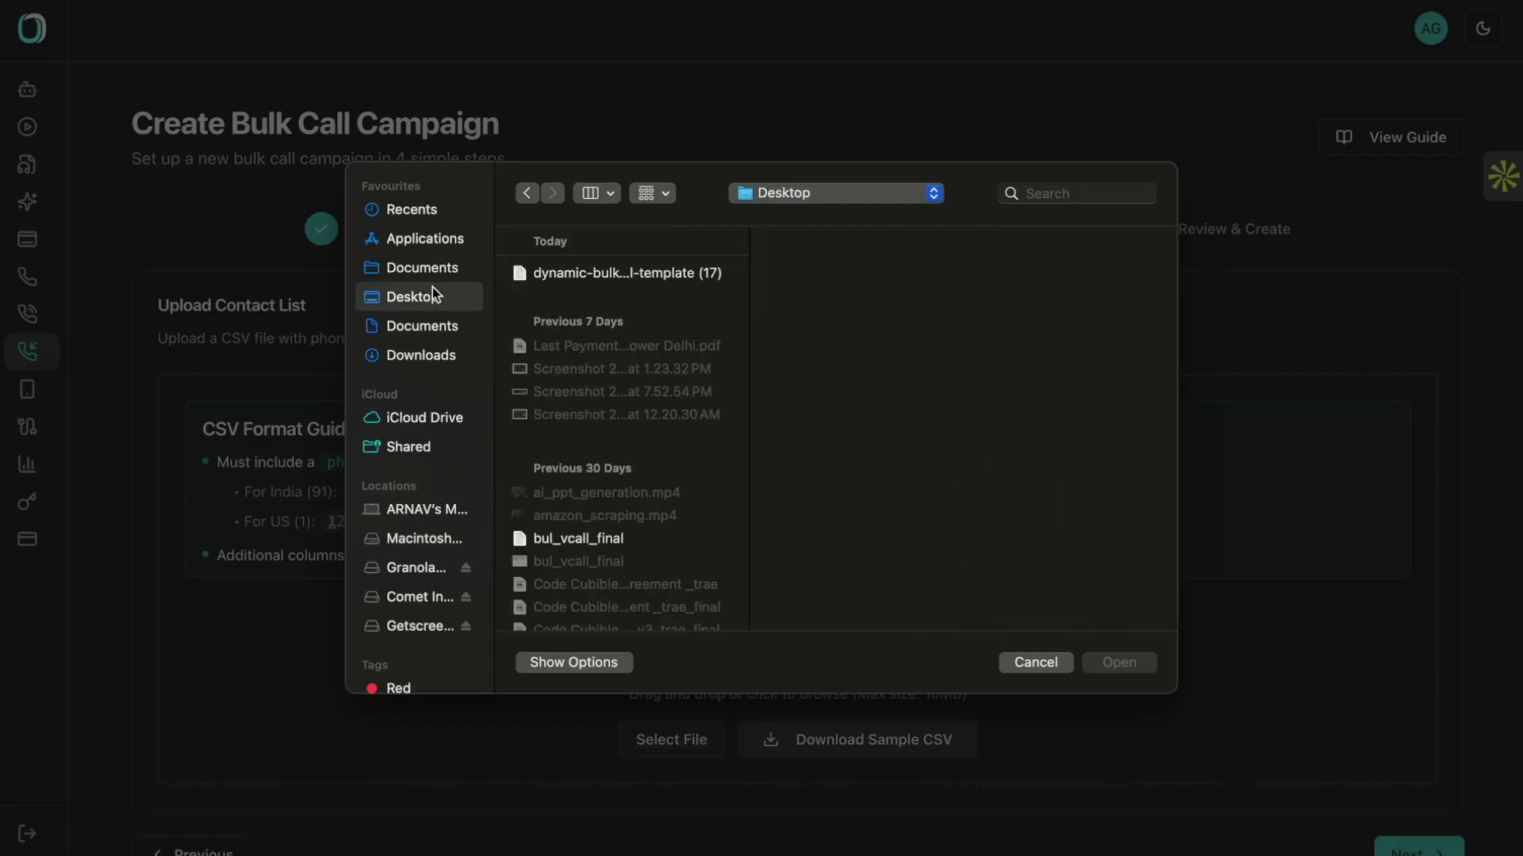
{"action": "left_click", "coordinate": [542, 271]}
{"action": "left_click", "coordinate": [1119, 662]}
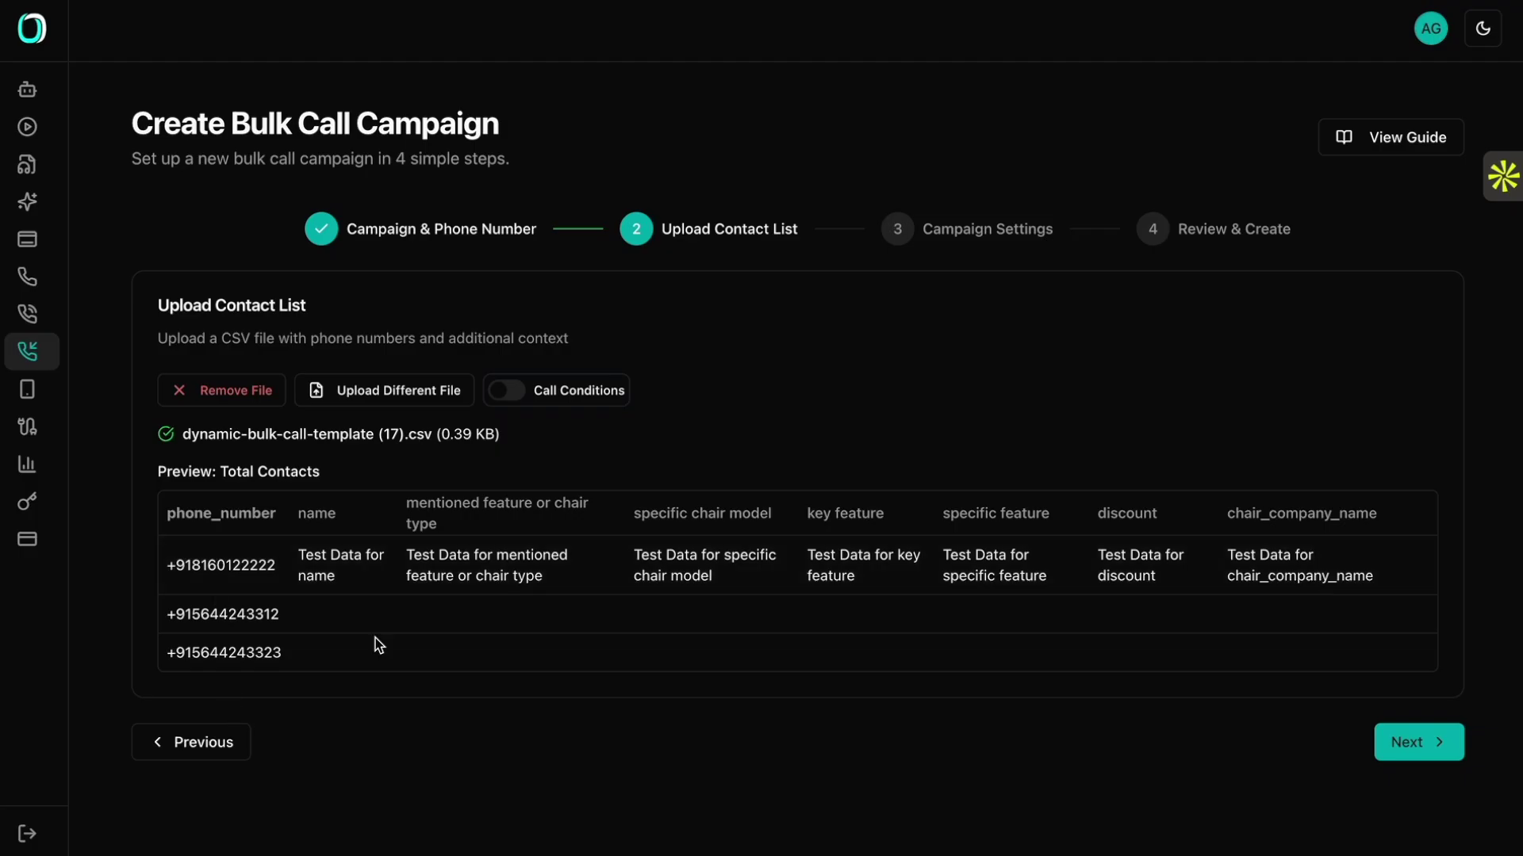
{"action": "left_click_drag", "start_coordinate": [301, 510], "coordinate": [1283, 572]}
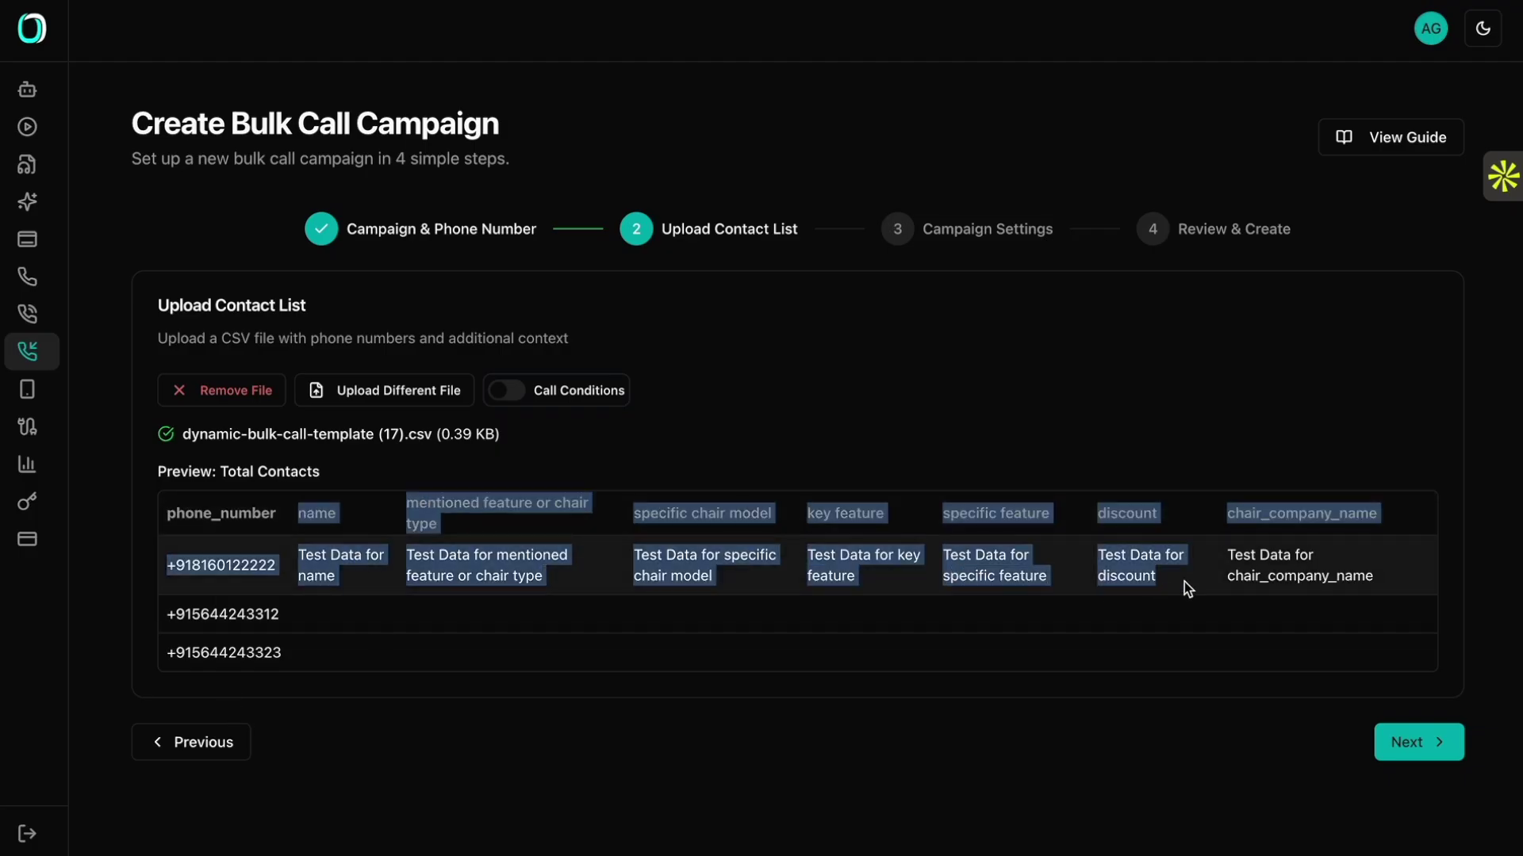
{"action": "left_click", "coordinate": [1164, 651]}
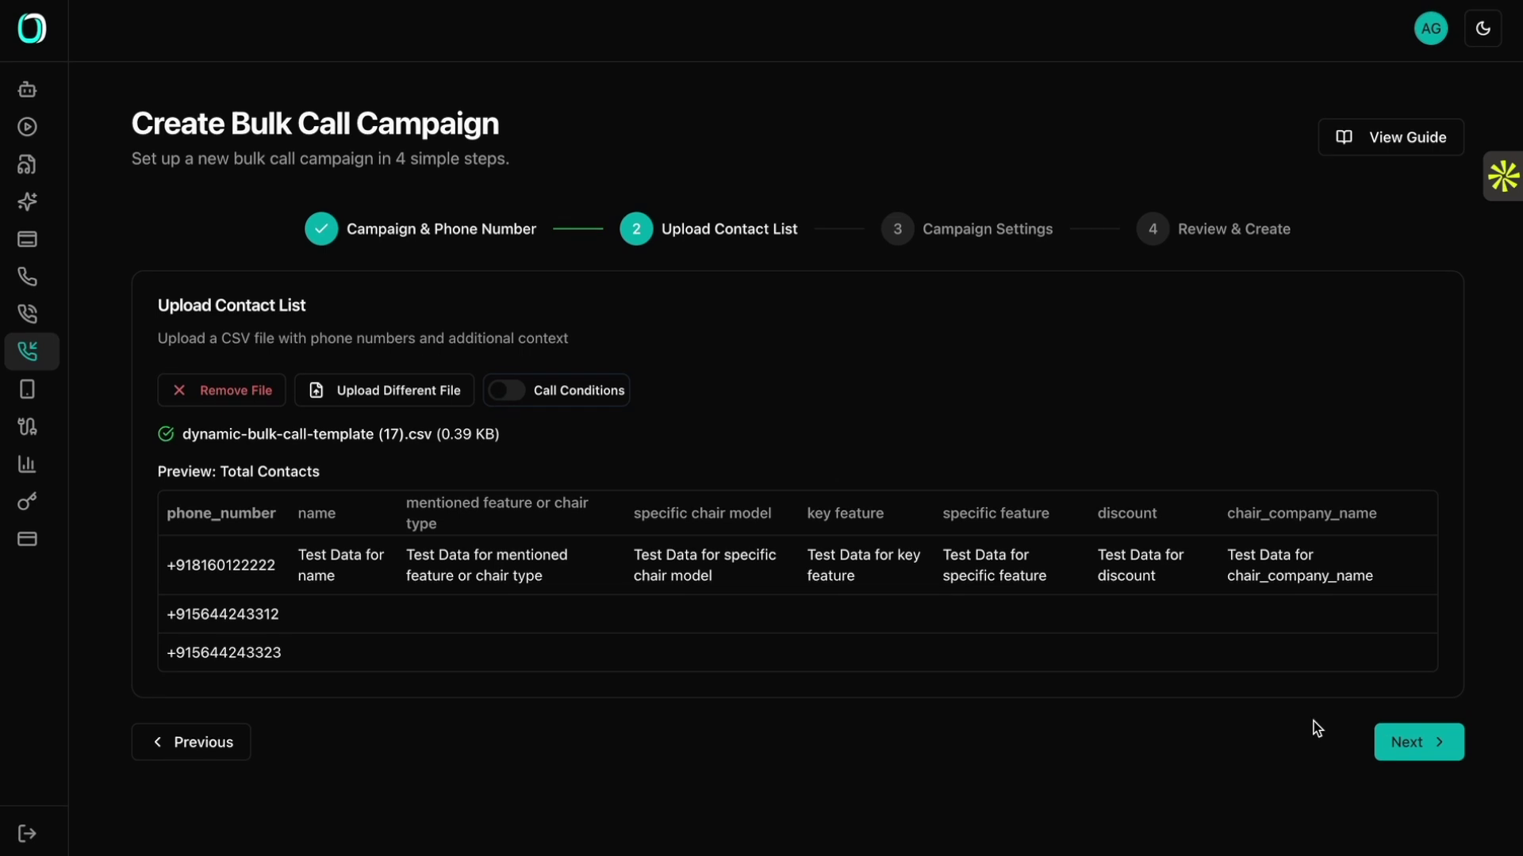
Step: Enable auto retry with one immediate retry attempt and turn on call rescheduling
{"action": "left_click", "coordinate": [1394, 744]}
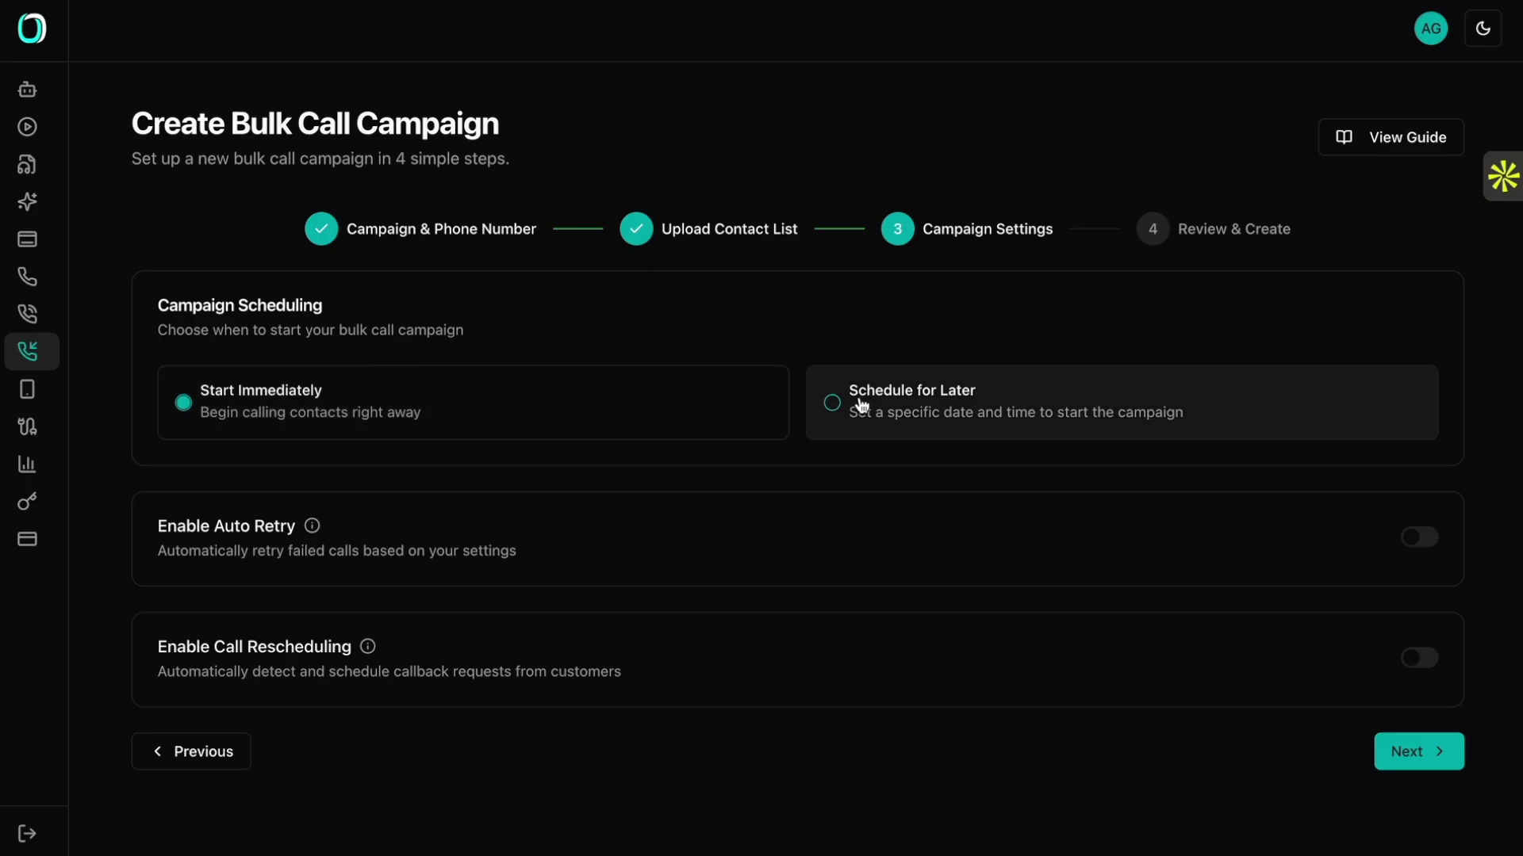
{"action": "left_click", "coordinate": [1420, 542]}
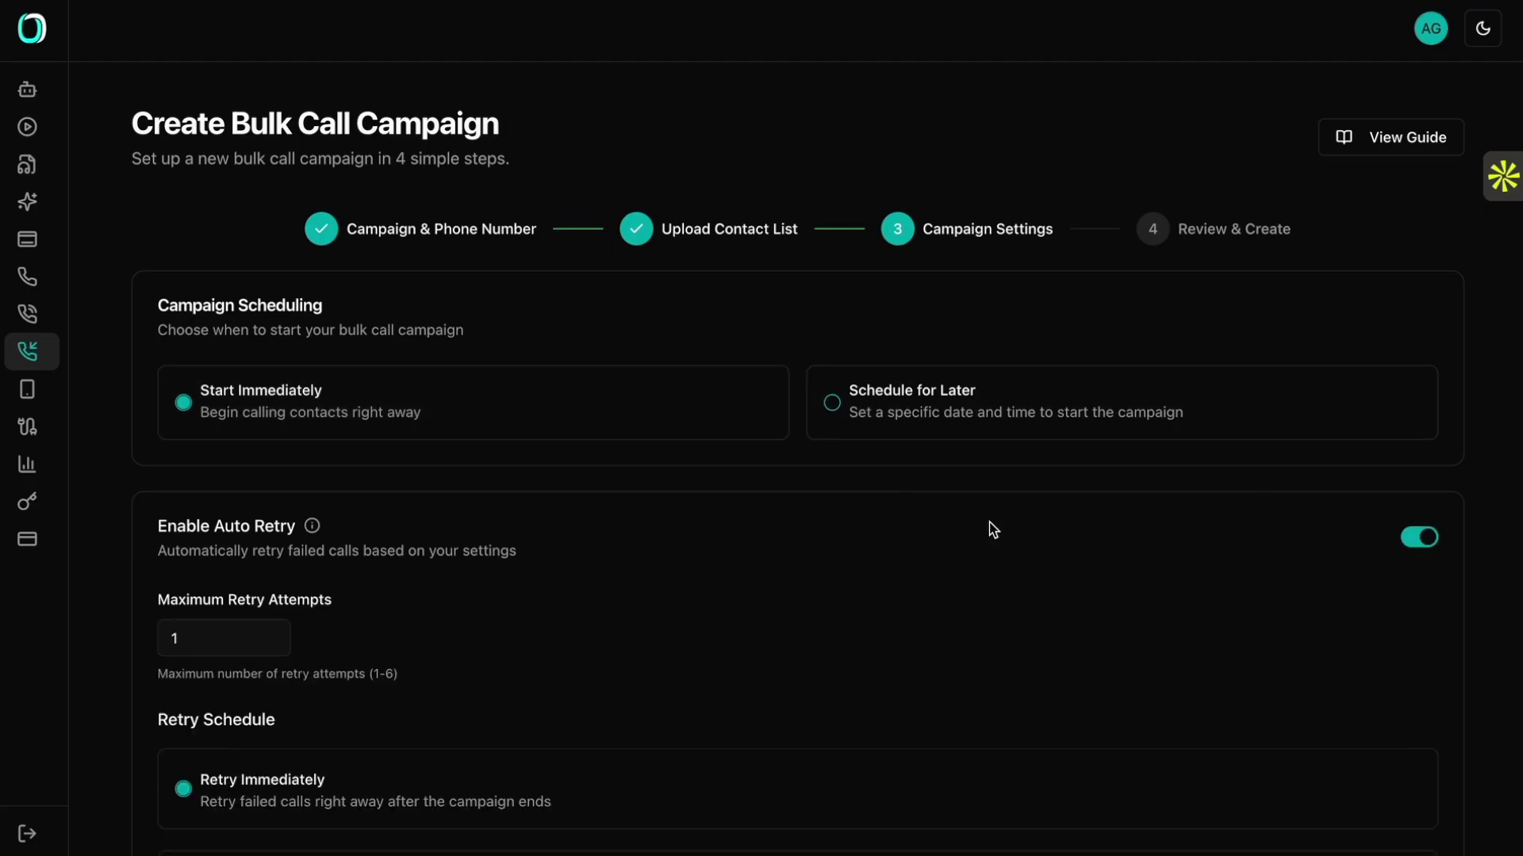
{"action": "scroll", "coordinate": [928, 529], "scroll_direction": "down", "scroll_amount": 3}
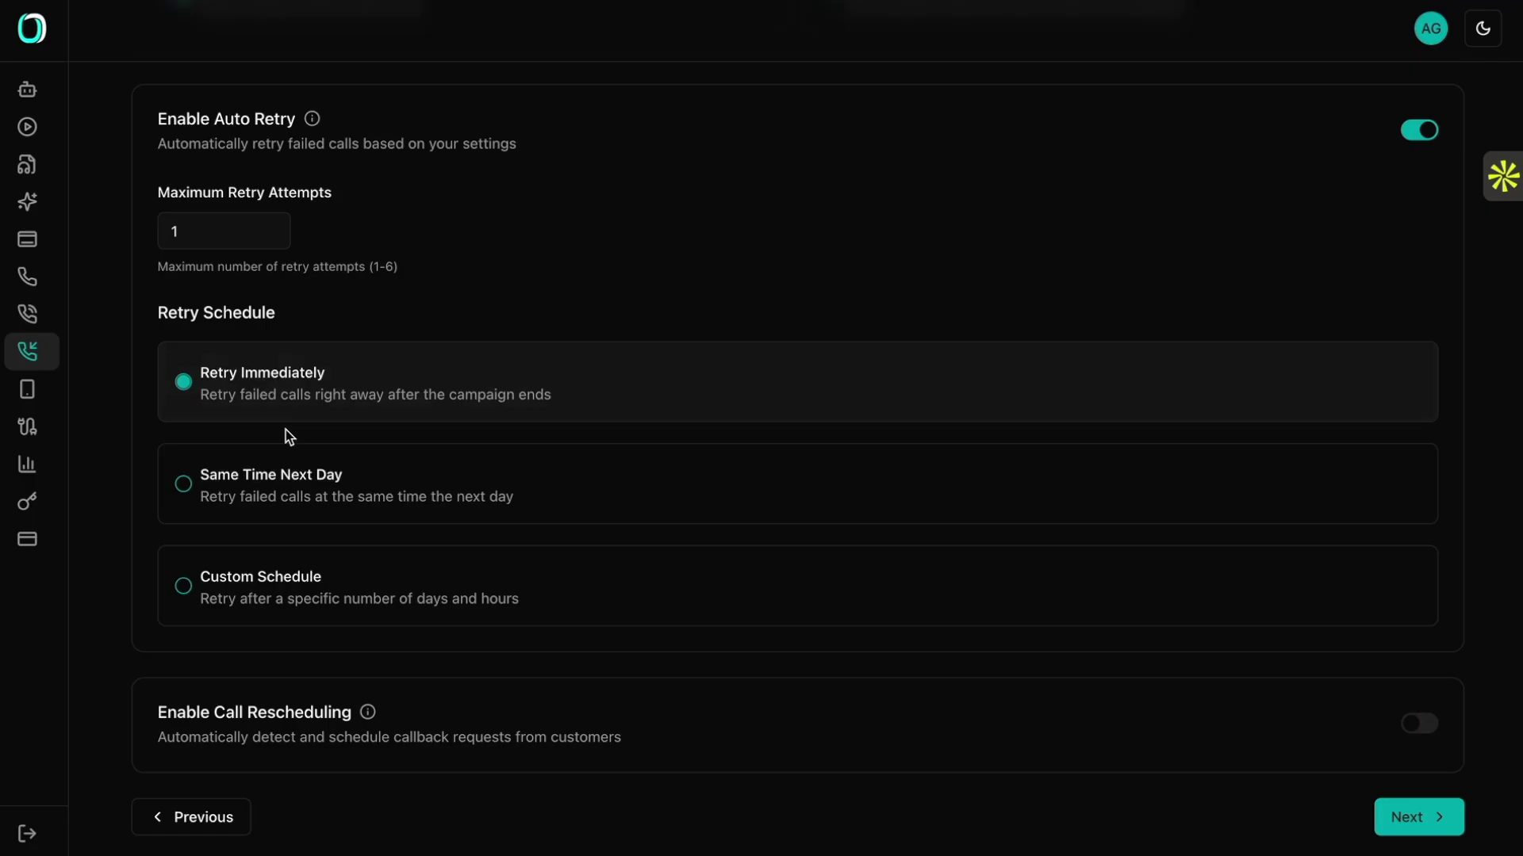
{"action": "left_click", "coordinate": [185, 590]}
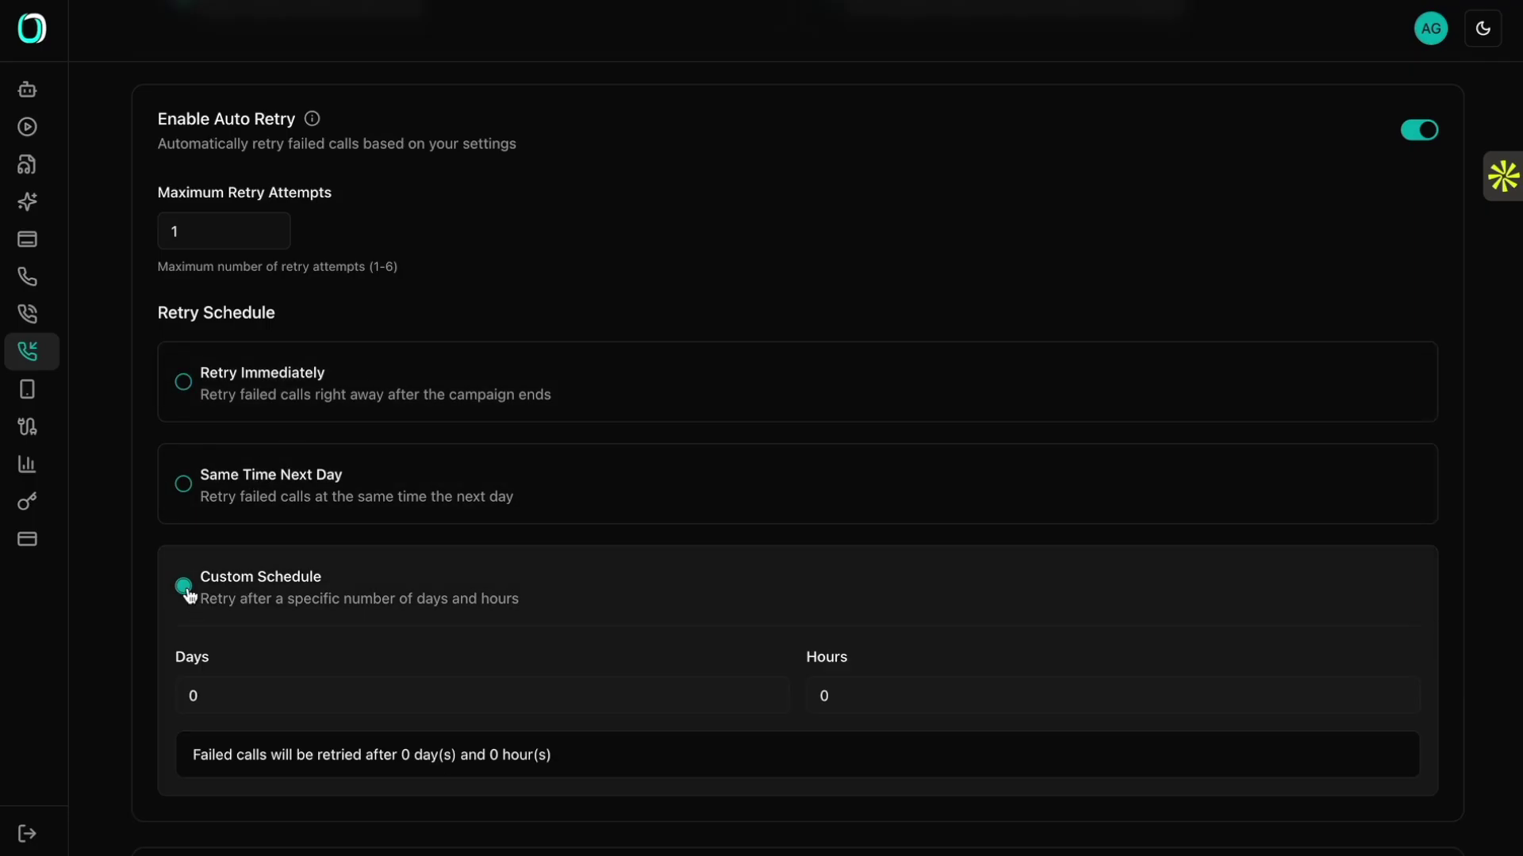
{"action": "left_click", "coordinate": [182, 382]}
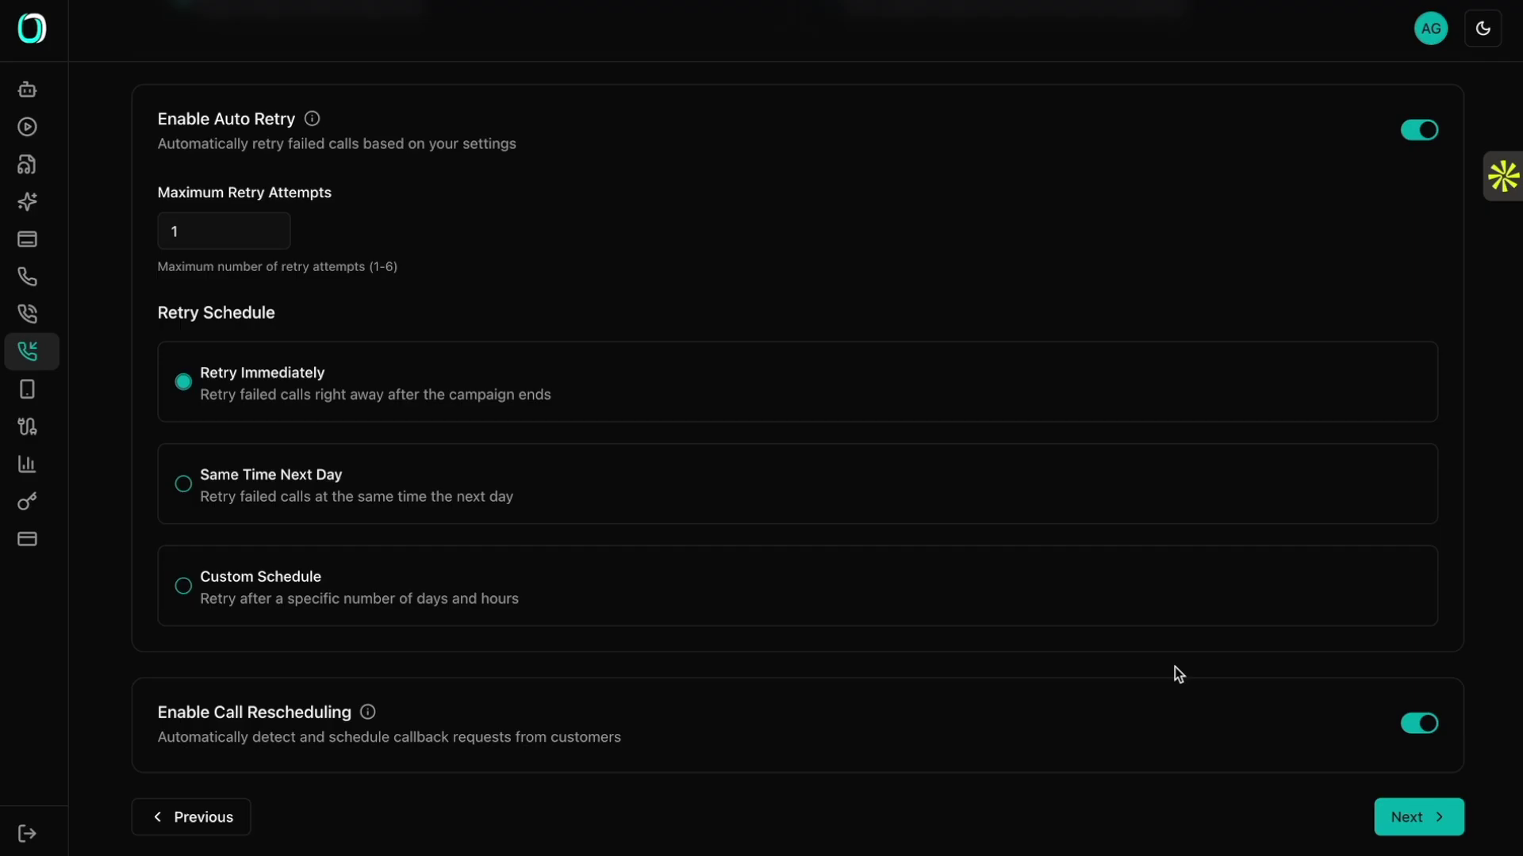
{"action": "scroll", "coordinate": [1174, 675], "scroll_direction": "up", "scroll_amount": 3}
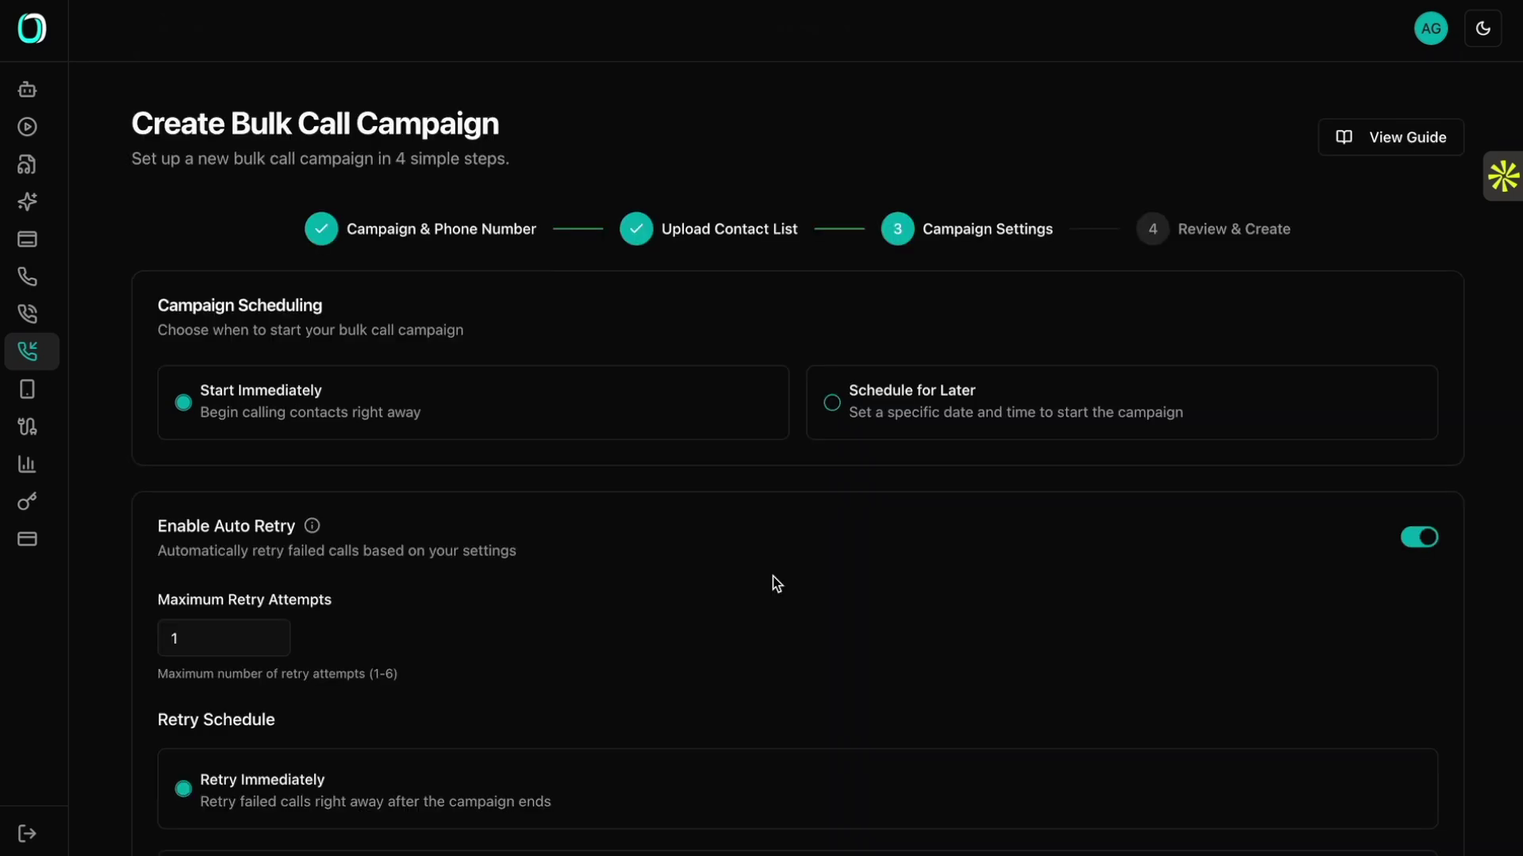
{"action": "scroll", "coordinate": [772, 582], "scroll_direction": "down", "scroll_amount": 3}
{"action": "scroll", "coordinate": [909, 640], "scroll_direction": "up", "scroll_amount": 1}
{"action": "scroll", "coordinate": [910, 633], "scroll_direction": "up", "scroll_amount": 3}
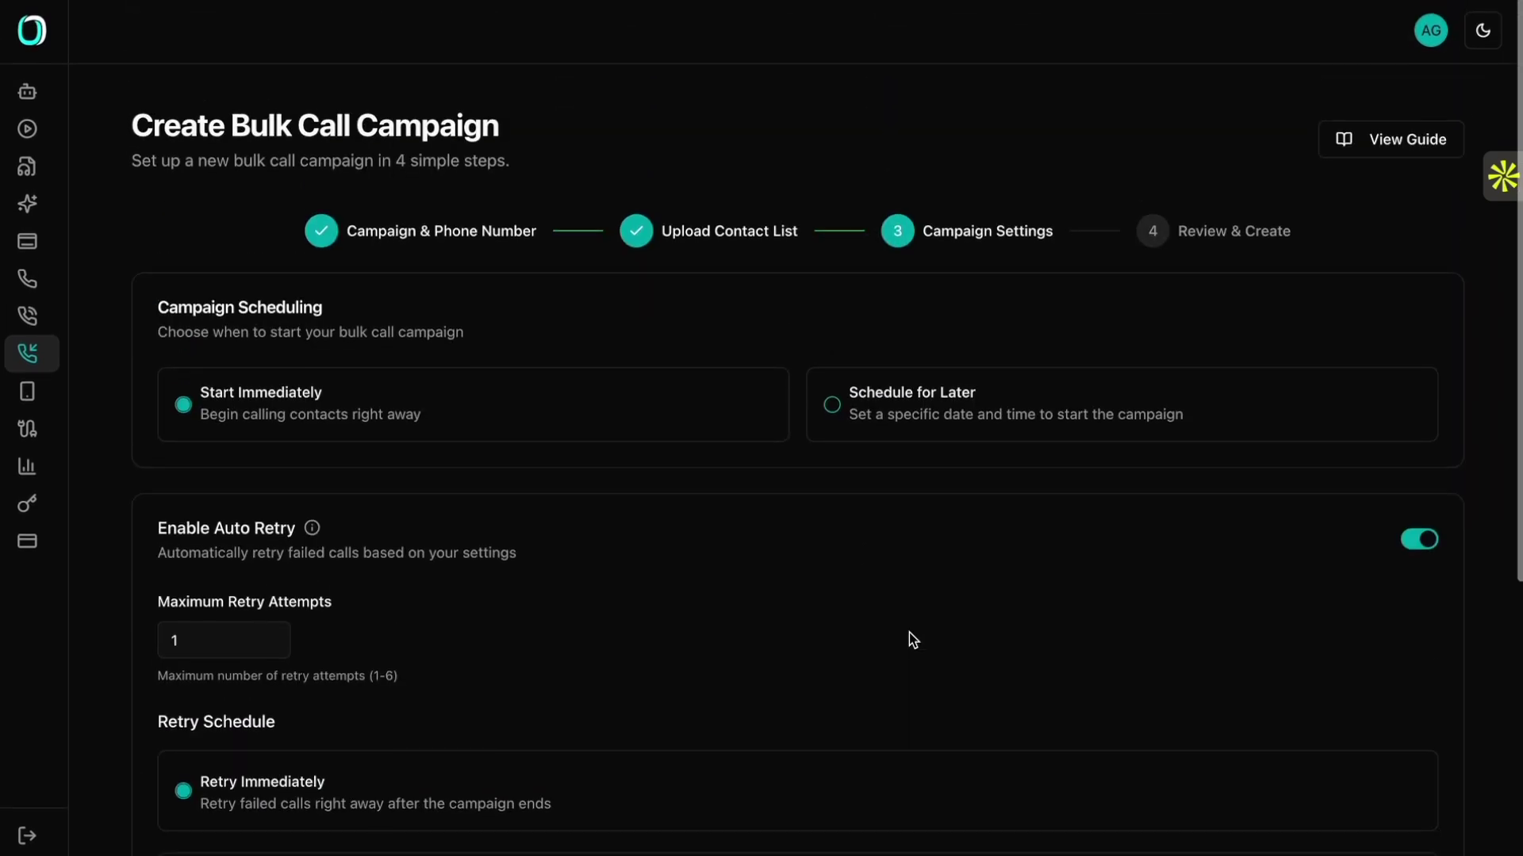
{"action": "scroll", "coordinate": [1016, 707], "scroll_direction": "down", "scroll_amount": 4}
{"action": "left_click", "coordinate": [1388, 818]}
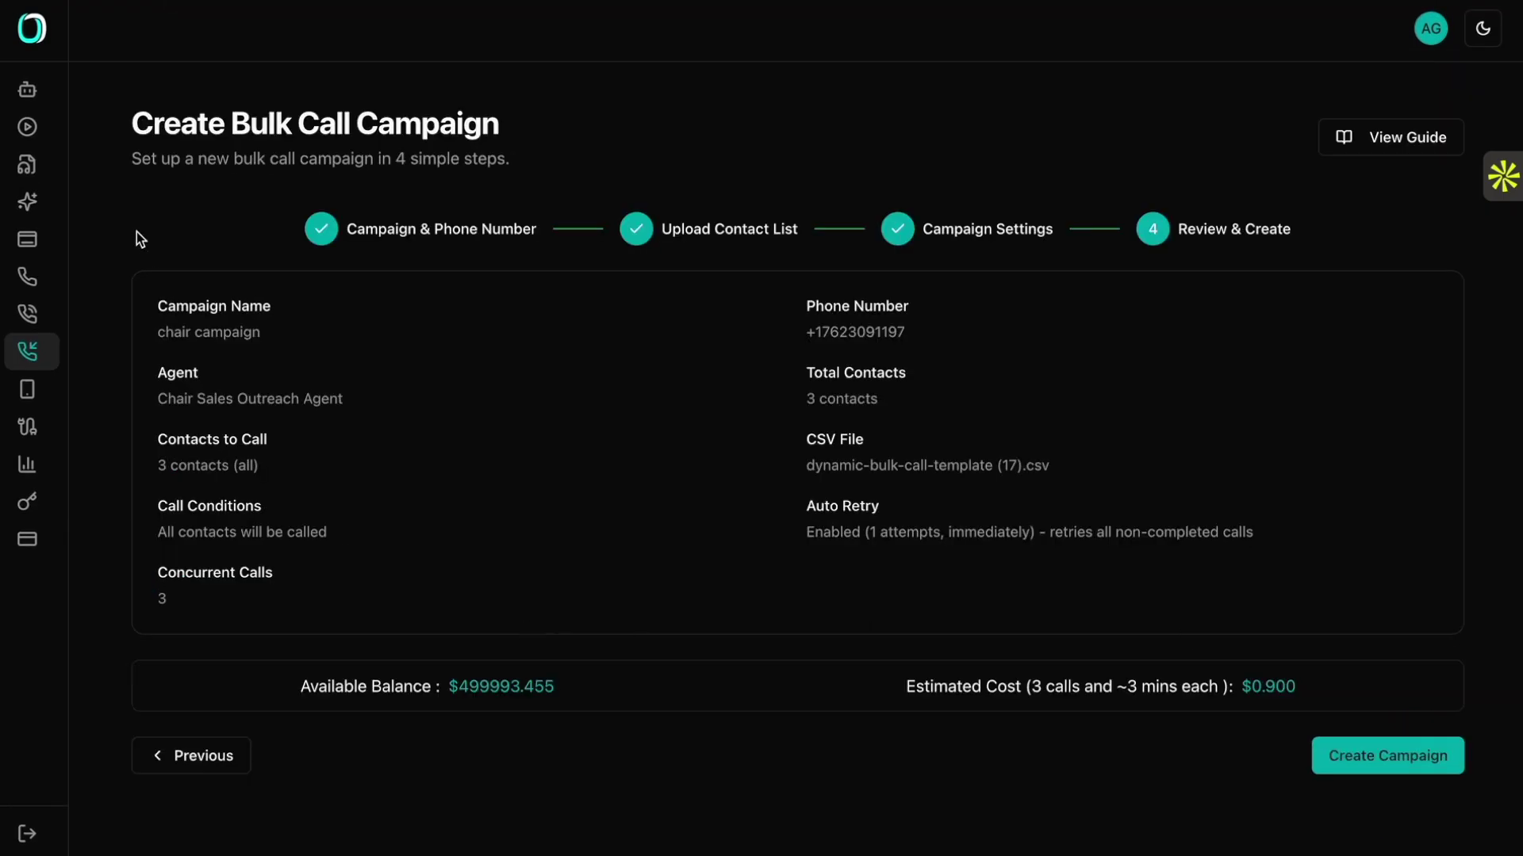
Step: Check the chair campaign summary (three contacts, $0.900 estimate) and create the campaign
{"action": "mouse_move", "coordinate": [138, 236]}
{"action": "left_mouse_down"}
{"action": "mouse_move", "coordinate": [723, 312]}
{"action": "mouse_move", "coordinate": [1058, 564]}
{"action": "left_mouse_up"}
{"action": "left_click", "coordinate": [1249, 610]}
{"action": "left_click", "coordinate": [1379, 751]}
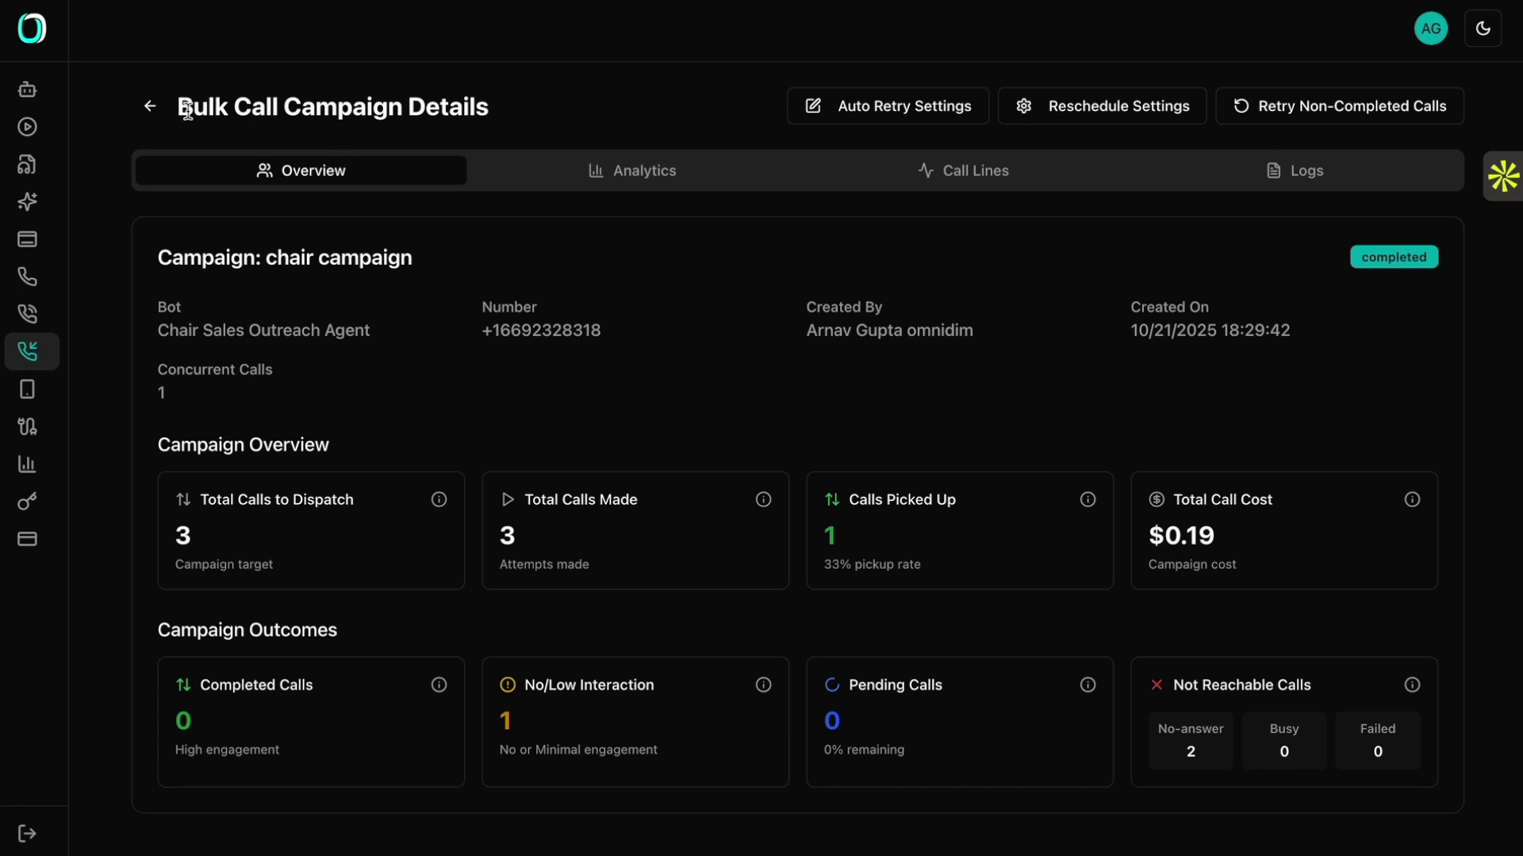
Step: Inspect the chair campaign's 33.3% pickup rate, call status and latency charts
{"action": "left_click_drag", "start_coordinate": [210, 106], "coordinate": [480, 107]}
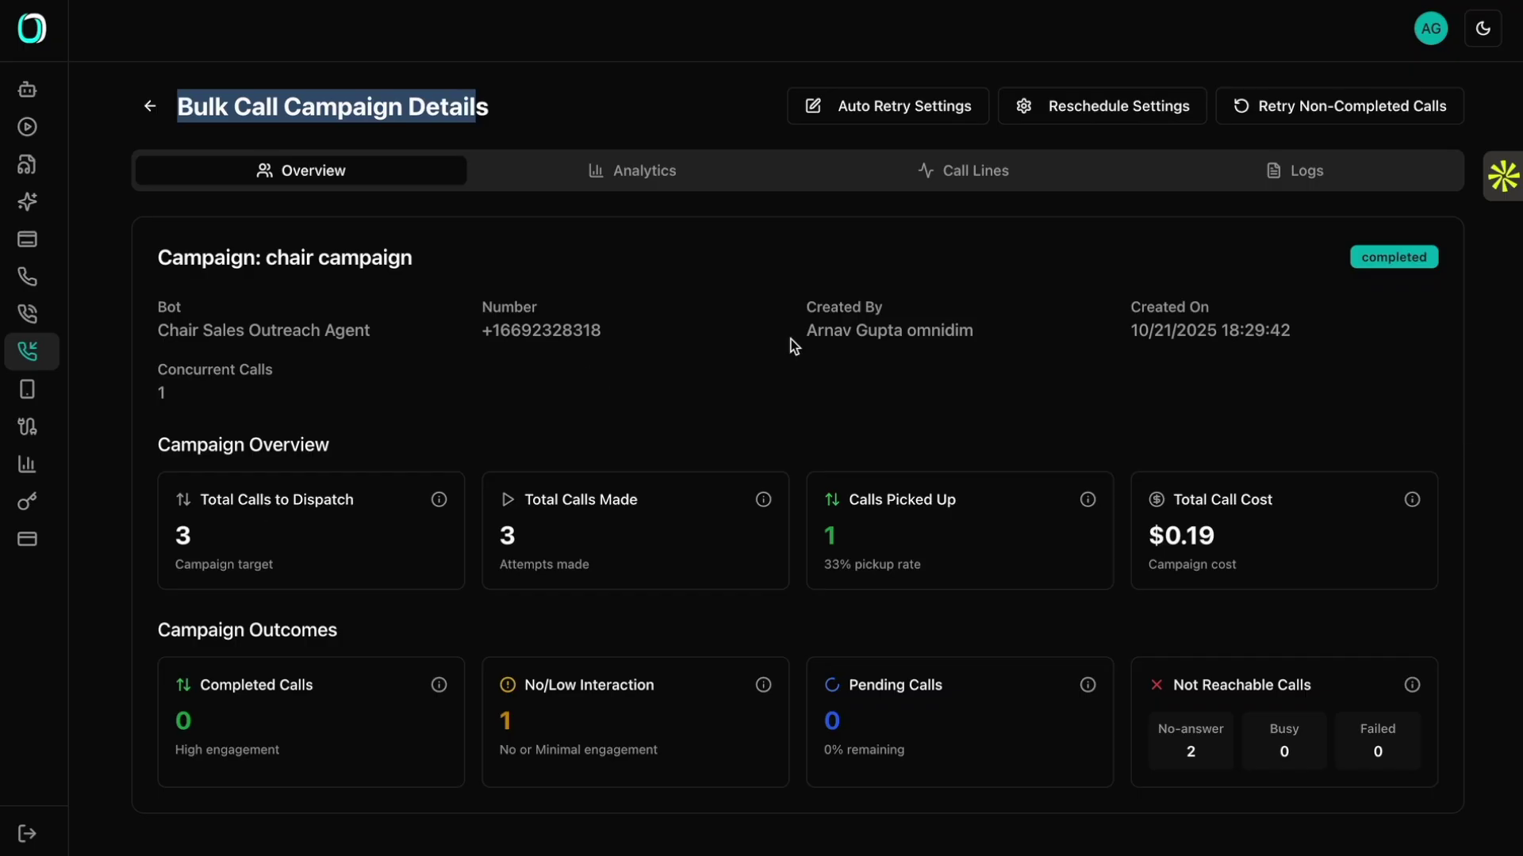
{"action": "left_click", "coordinate": [636, 178]}
{"action": "scroll", "coordinate": [748, 529], "scroll_direction": "down", "scroll_amount": 5}
{"action": "scroll", "coordinate": [749, 529], "scroll_direction": "down", "scroll_amount": 2}
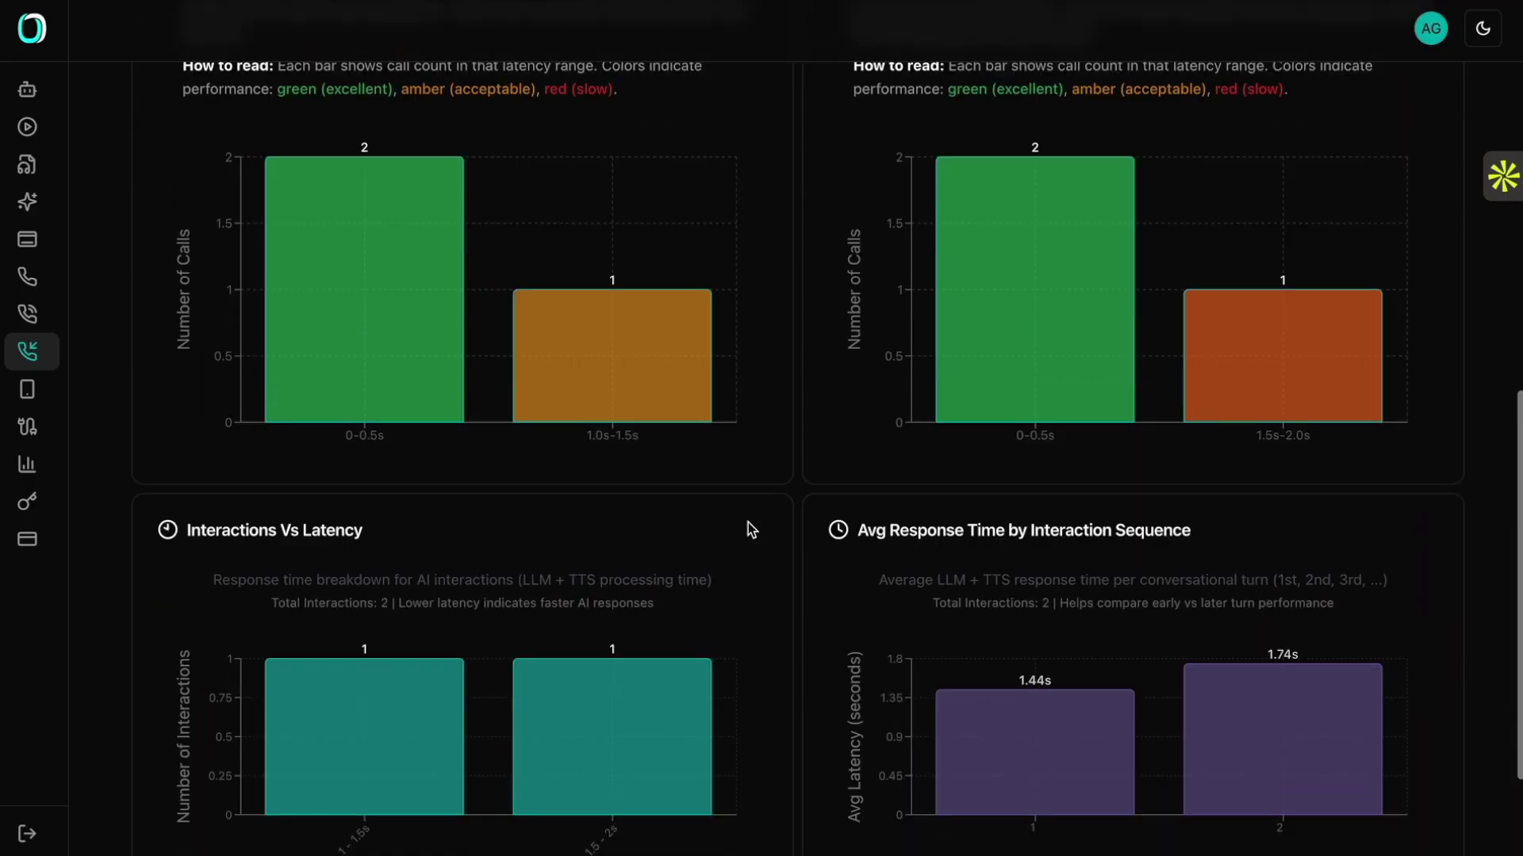
{"action": "scroll", "coordinate": [748, 529], "scroll_direction": "up", "scroll_amount": 10}
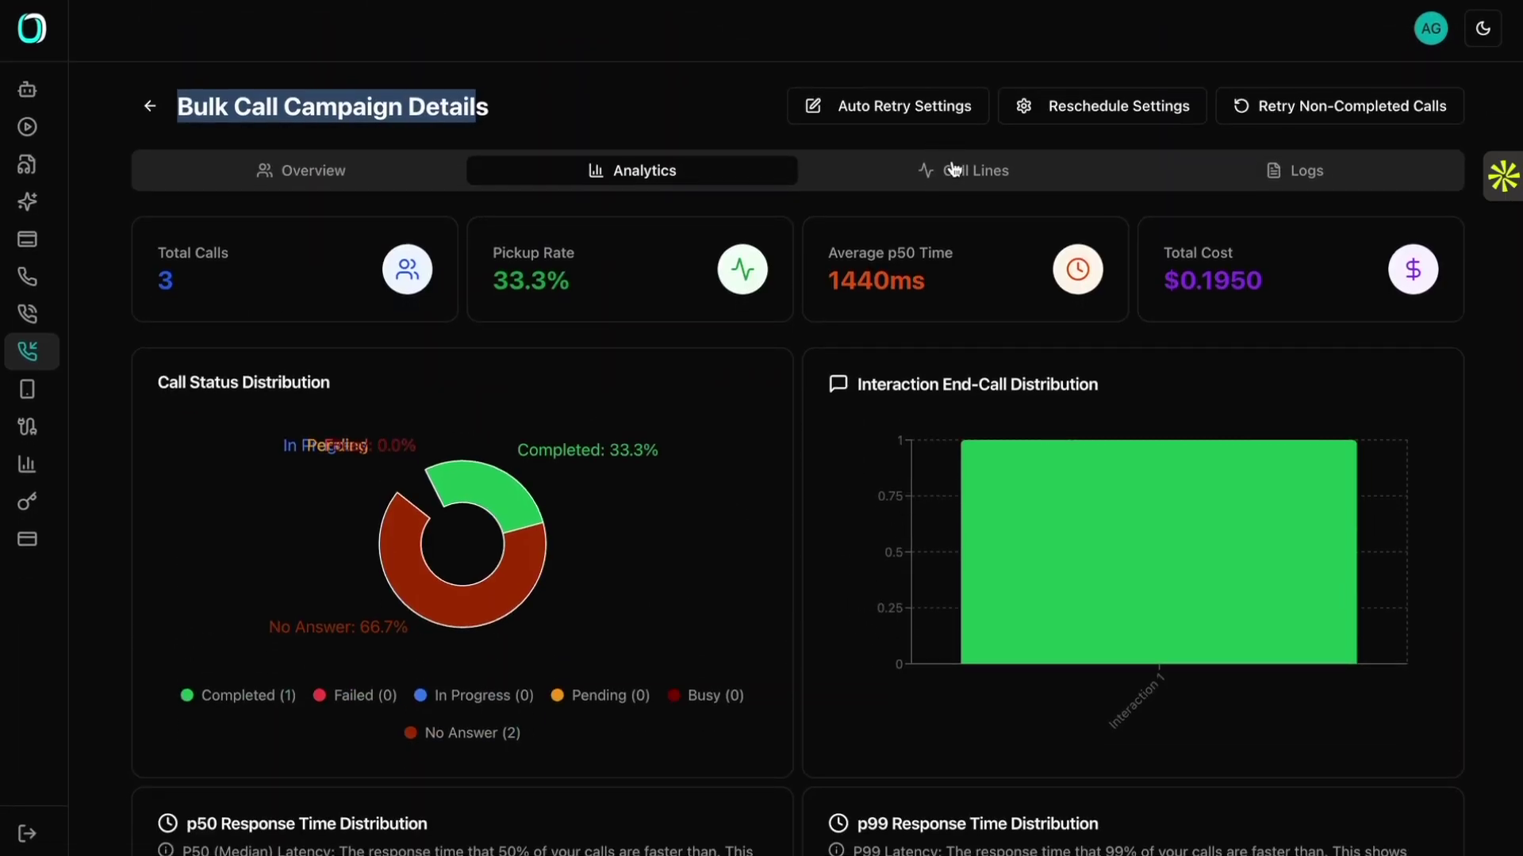
{"action": "left_click", "coordinate": [952, 169]}
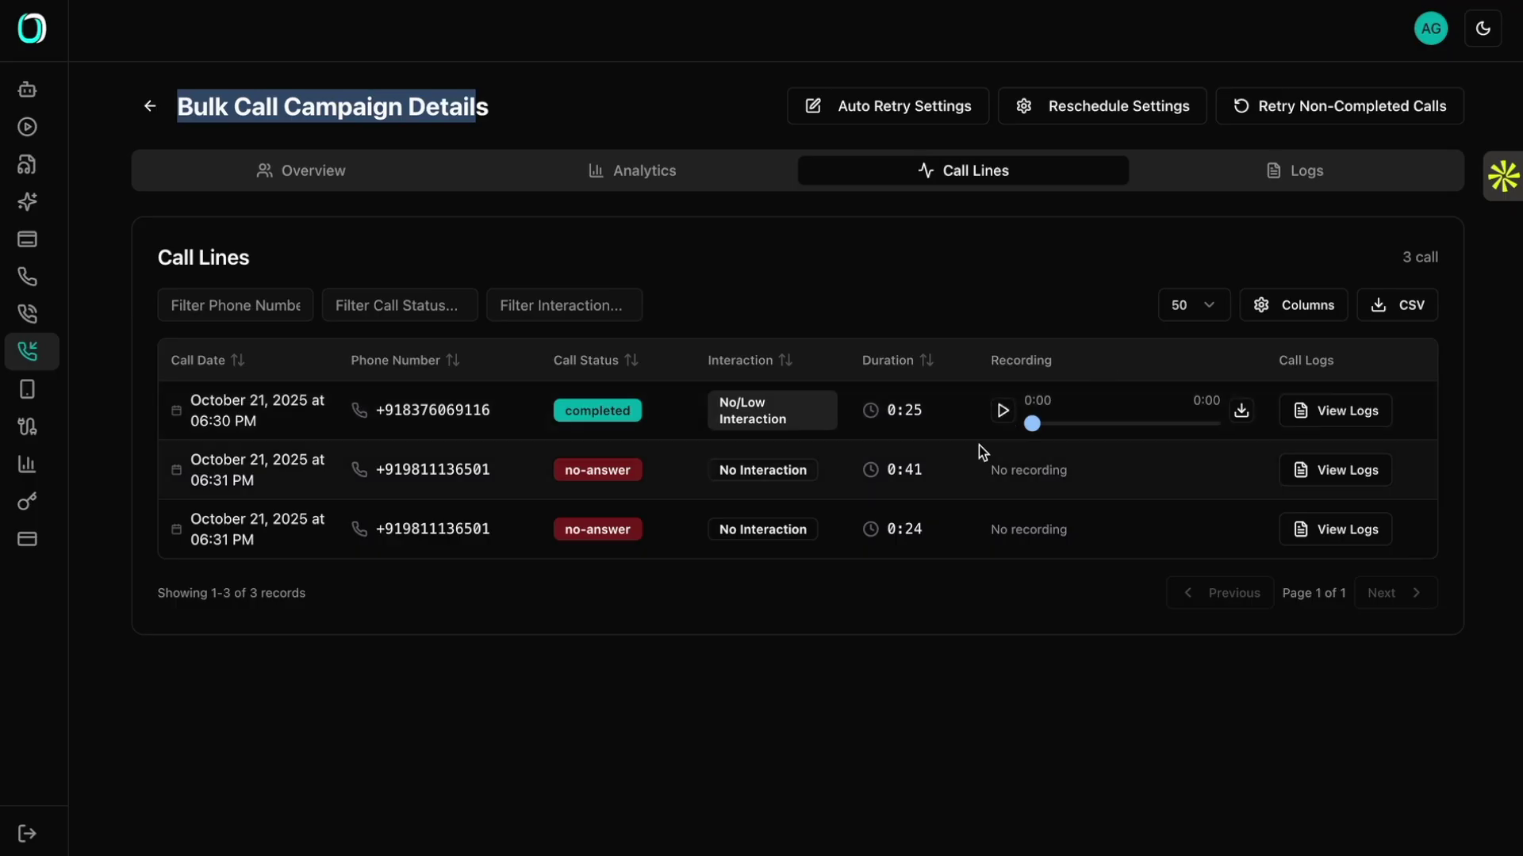
Step: Check the three call lines, then go back through Overview to Bulk Call Campaigns
{"action": "left_click", "coordinate": [610, 425]}
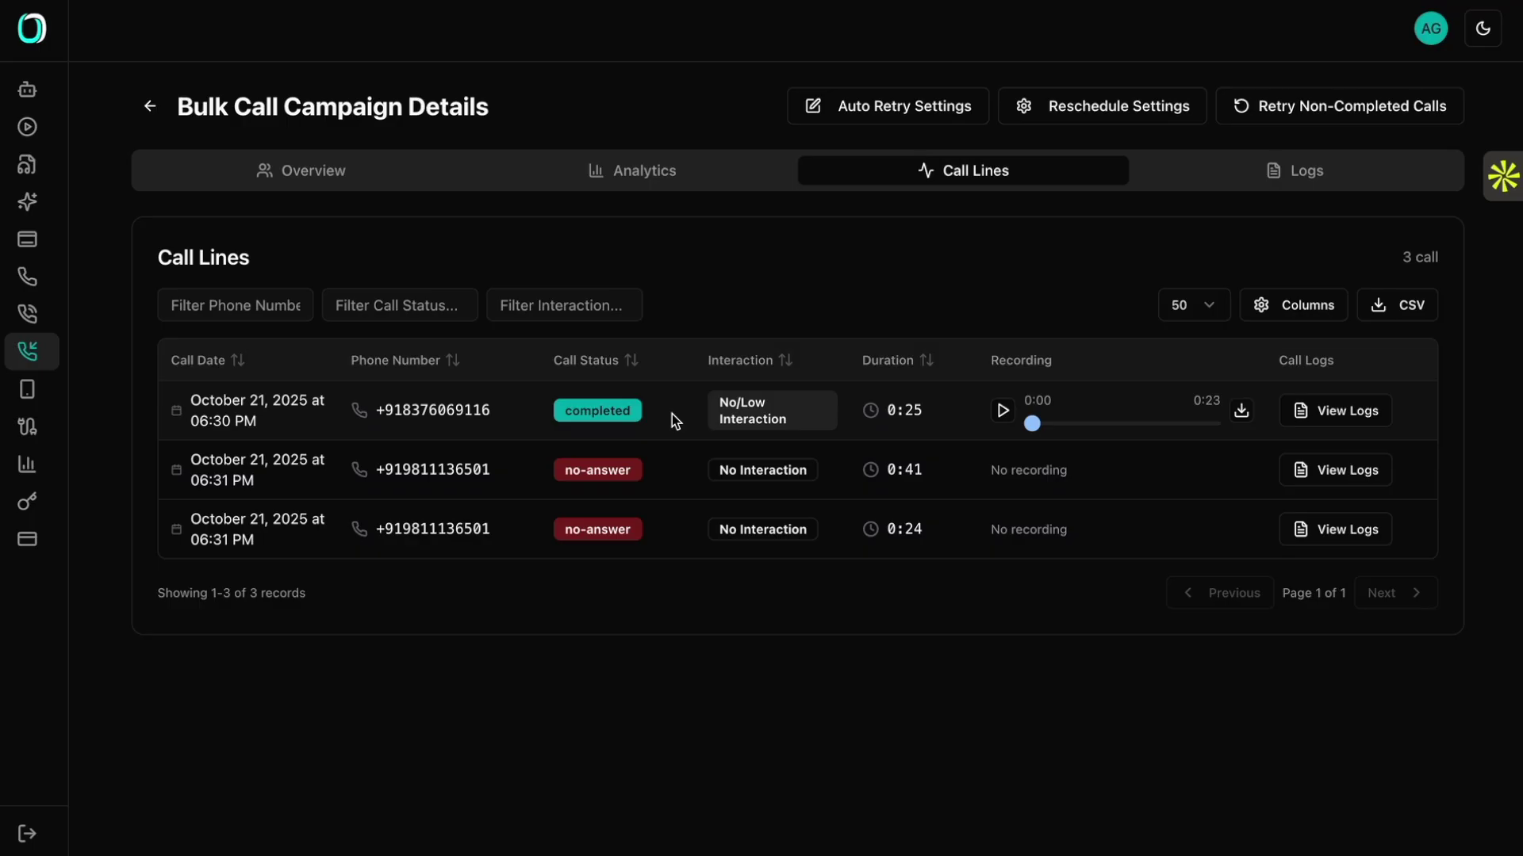
{"action": "left_click", "coordinate": [298, 173]}
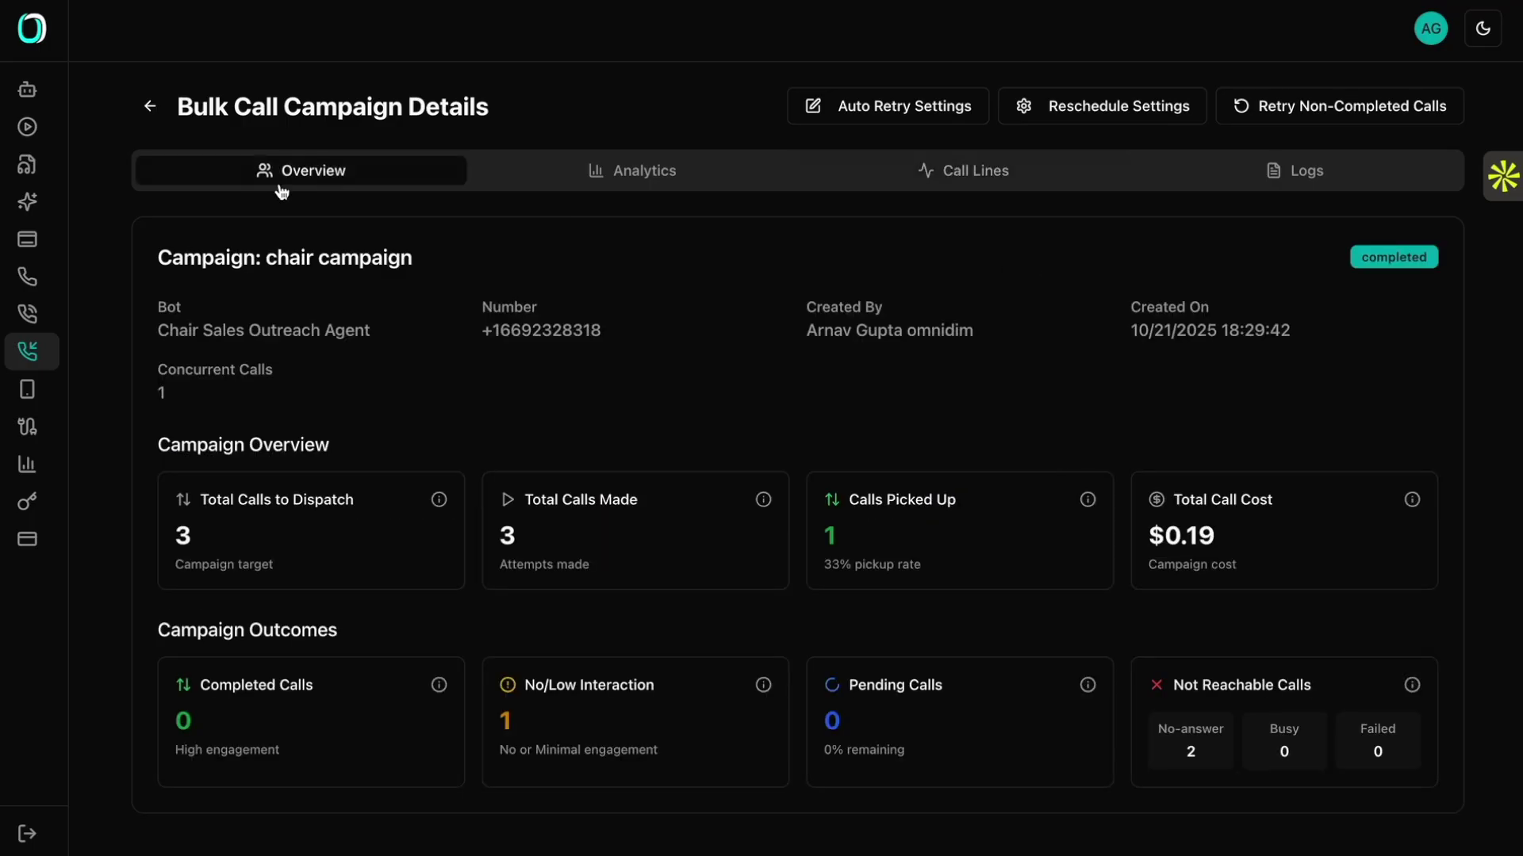
{"action": "left_click", "coordinate": [152, 107]}
{"action": "scroll", "coordinate": [582, 309], "scroll_direction": "down", "scroll_amount": 2}
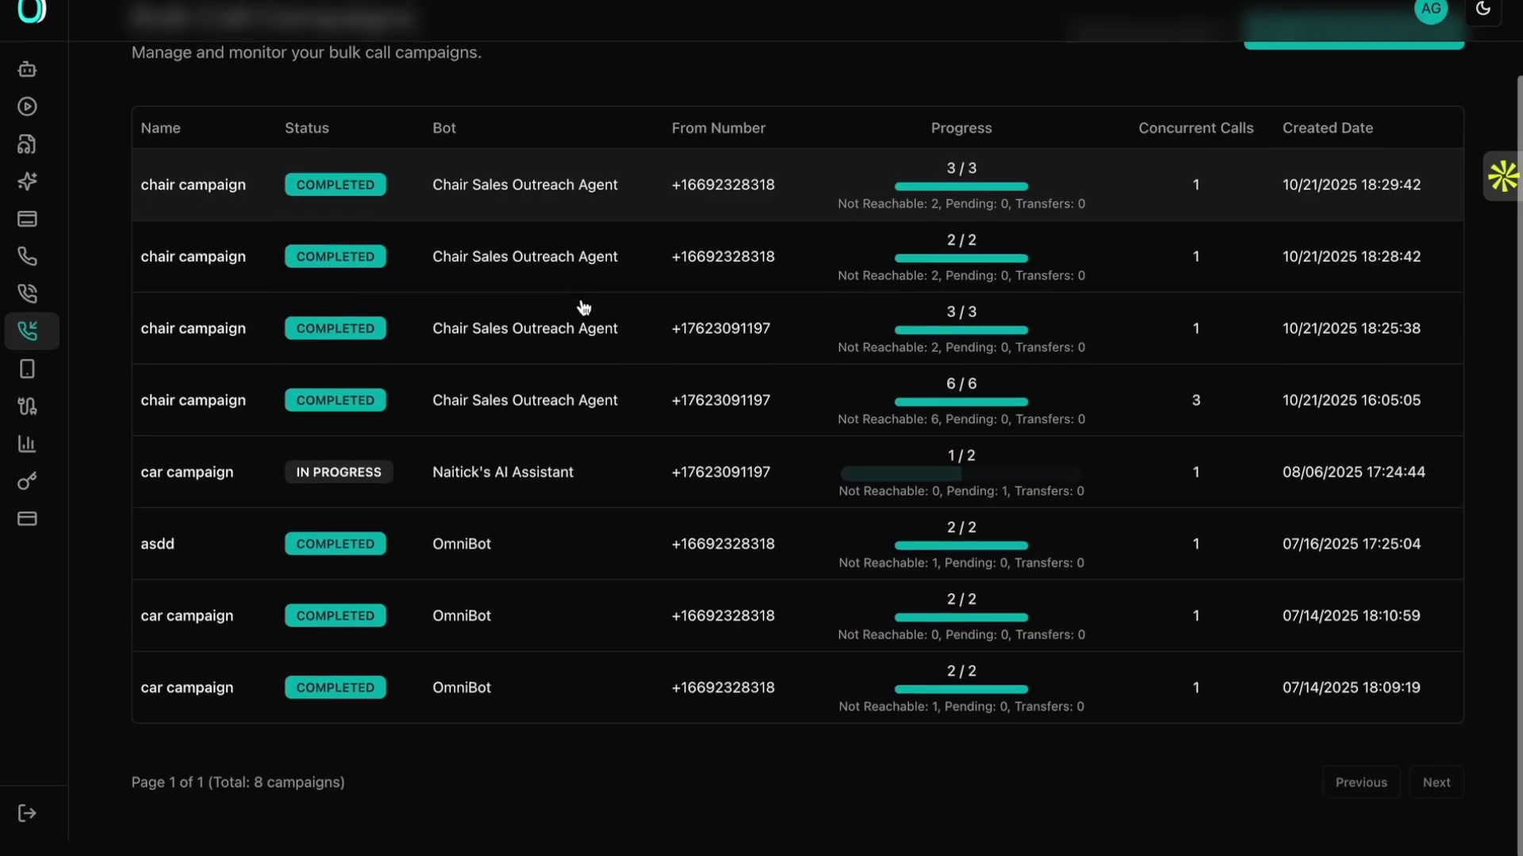